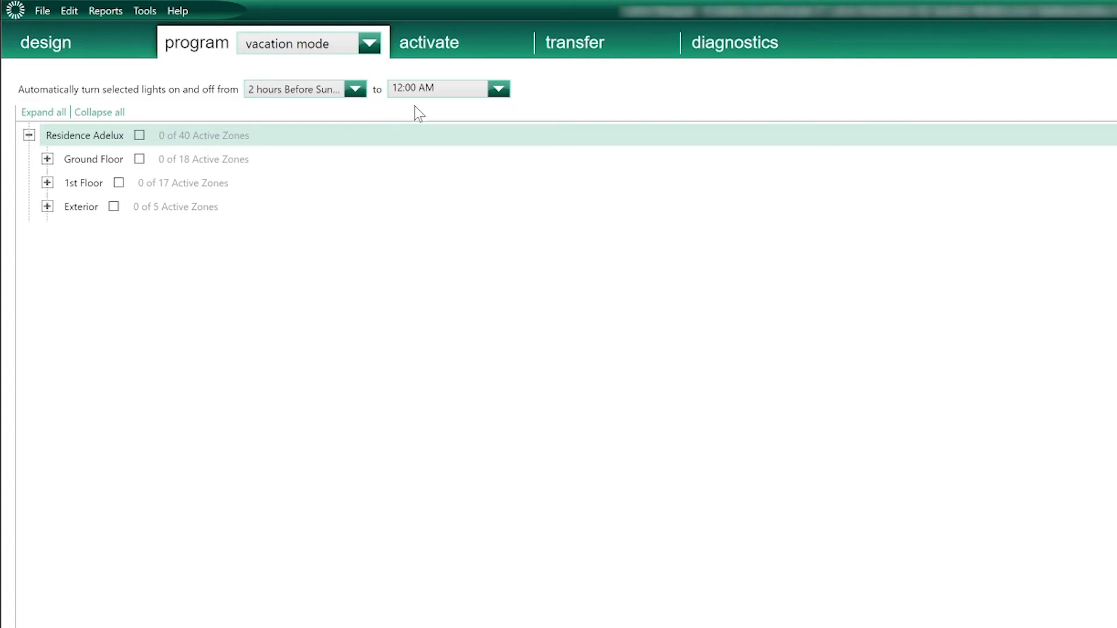
- Set the vacation mode end time to a fixed time of 12:30 AM
left_click(498, 90)
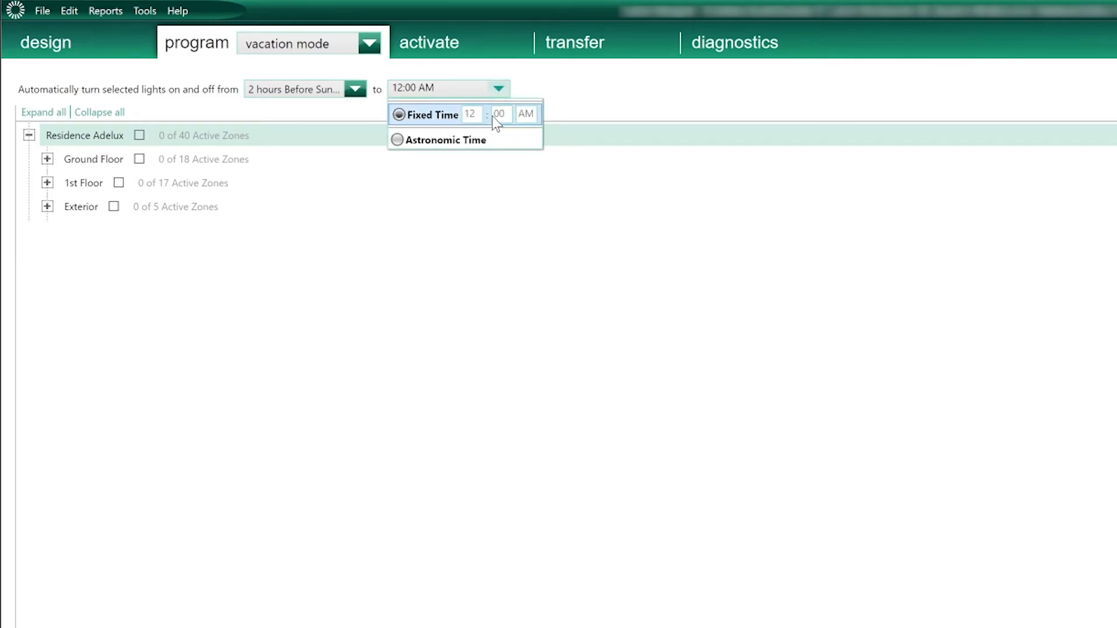
left_click(505, 114)
key("BackSpace")
key("BackSpace")
type("30")
key("Return")
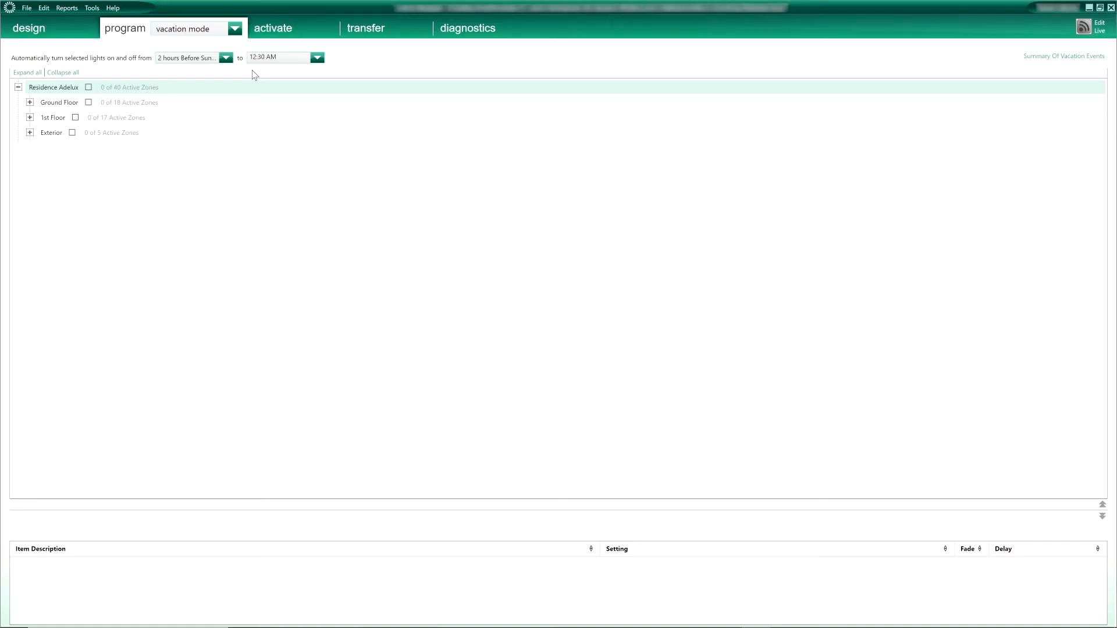
- Include the Ground Floor Entry Hall Downlights (A1) in vacation mode at 50%
left_click(29, 102)
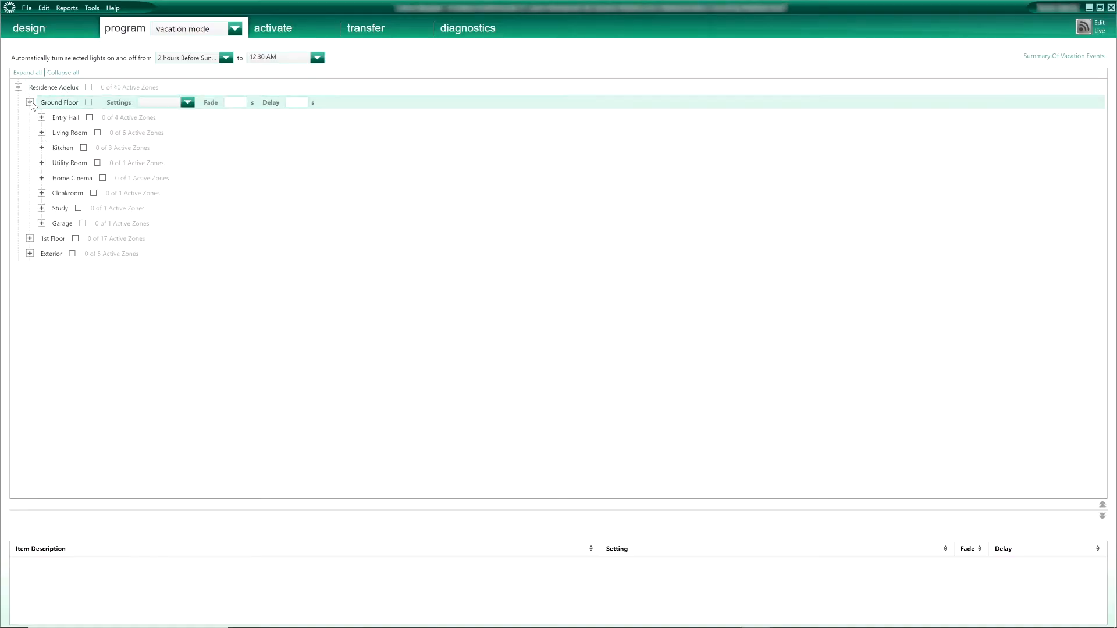
left_click(53, 118)
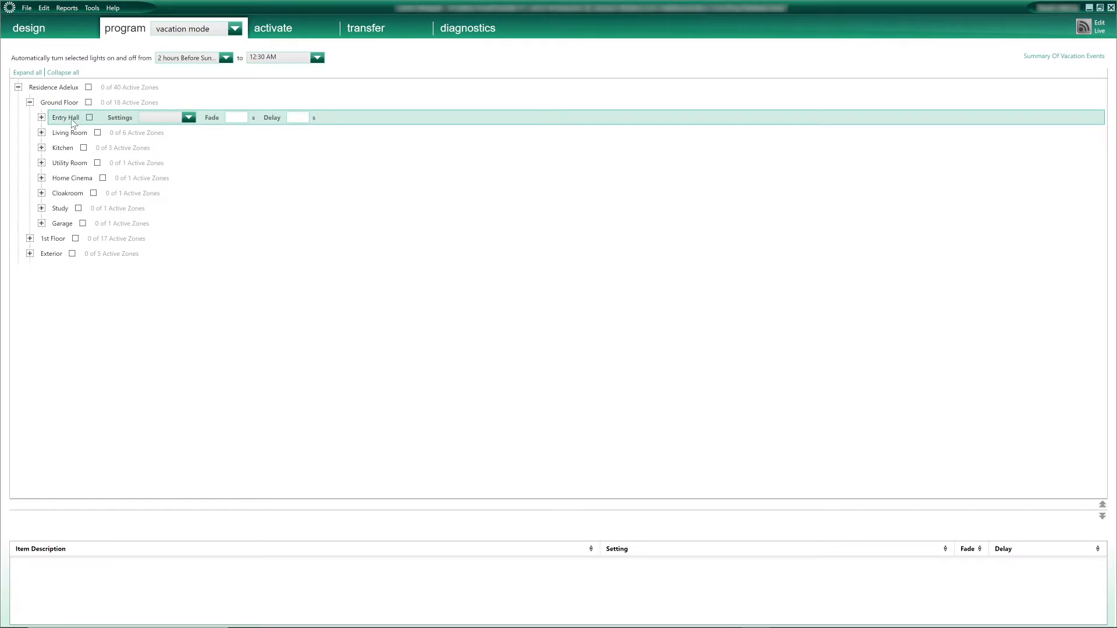
left_click(41, 117)
left_click(95, 133)
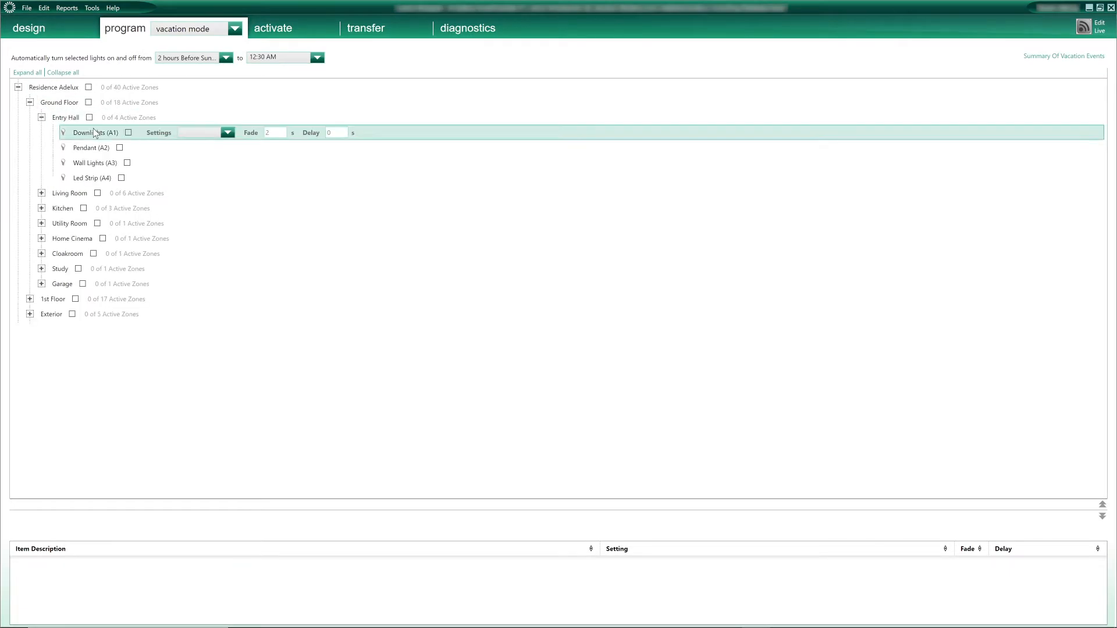
left_click(129, 132)
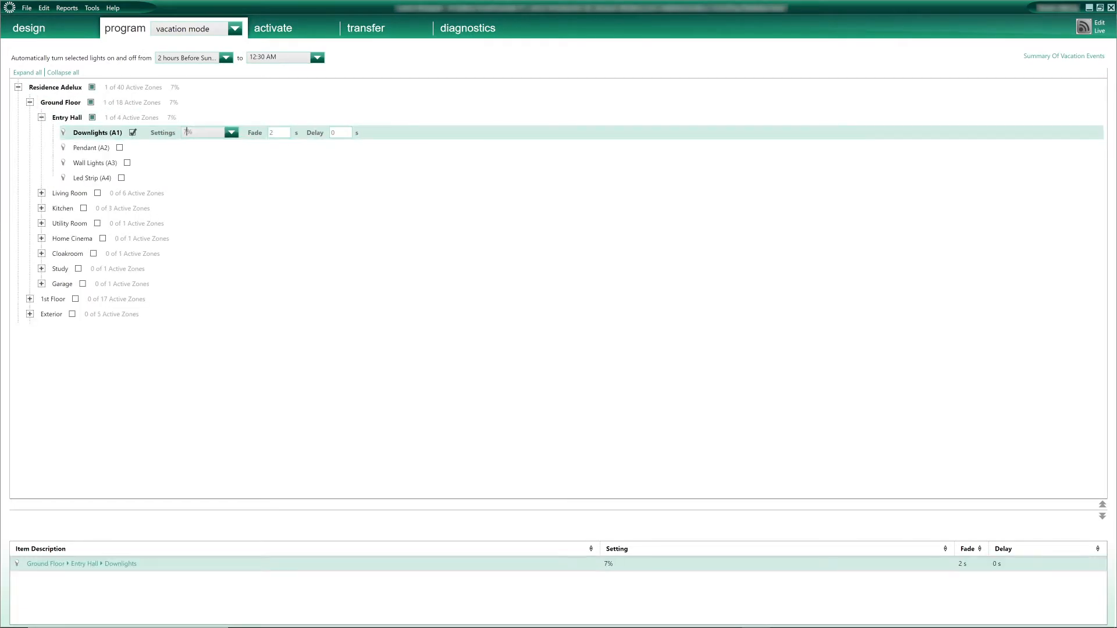
type("50")
- Include the Living Room's Downlights Living (C2) at 50% and Pendant (C3) at 70% in vacation mode
left_click(42, 193)
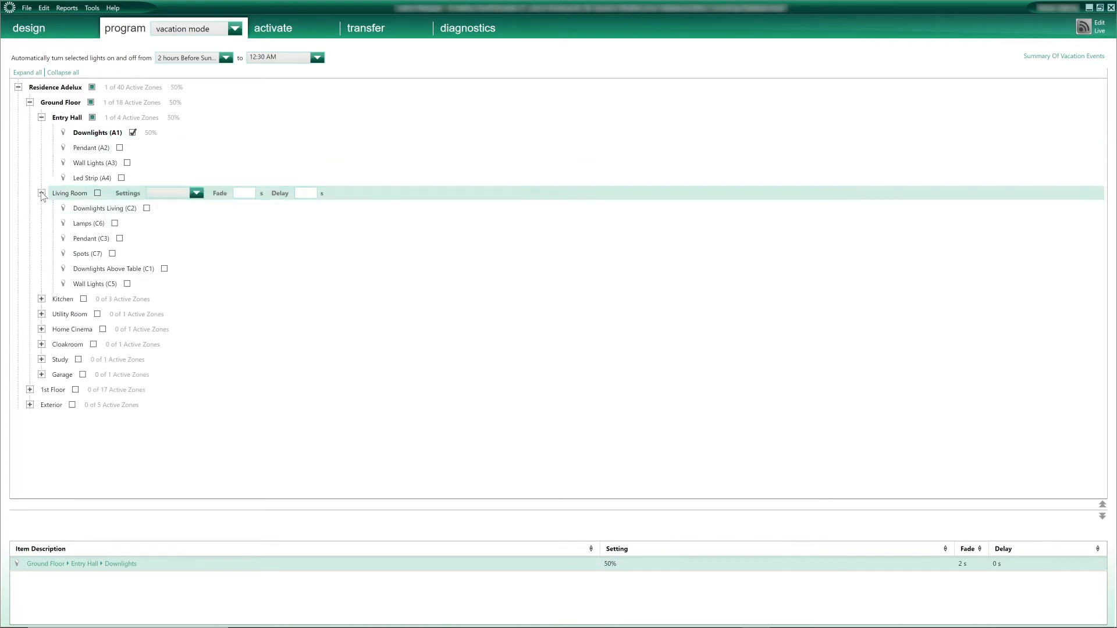
left_click(146, 209)
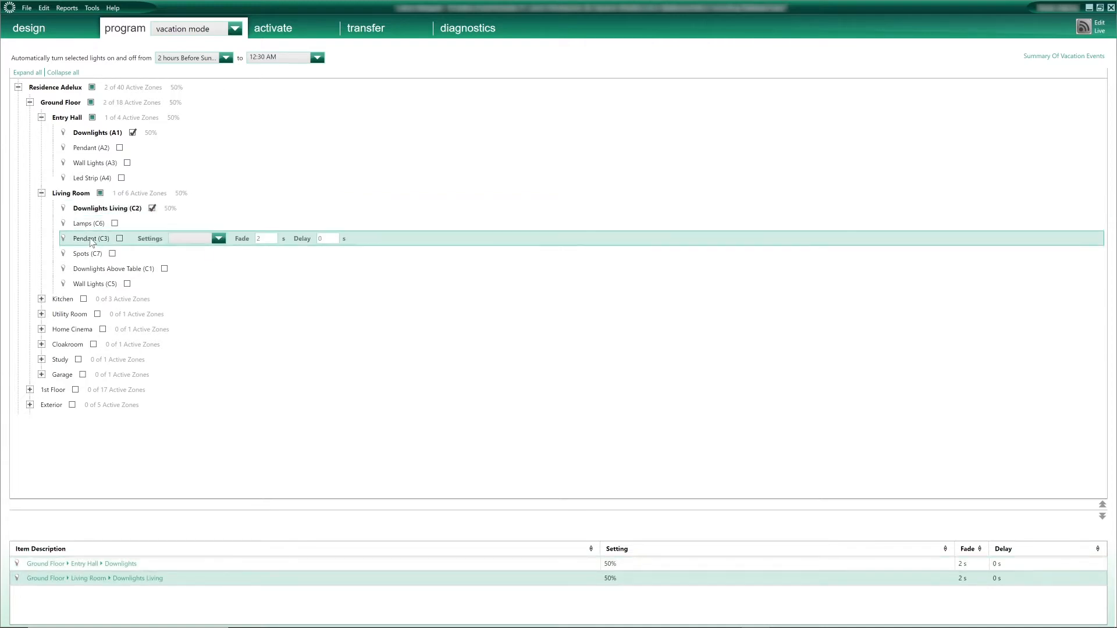
left_click(120, 238)
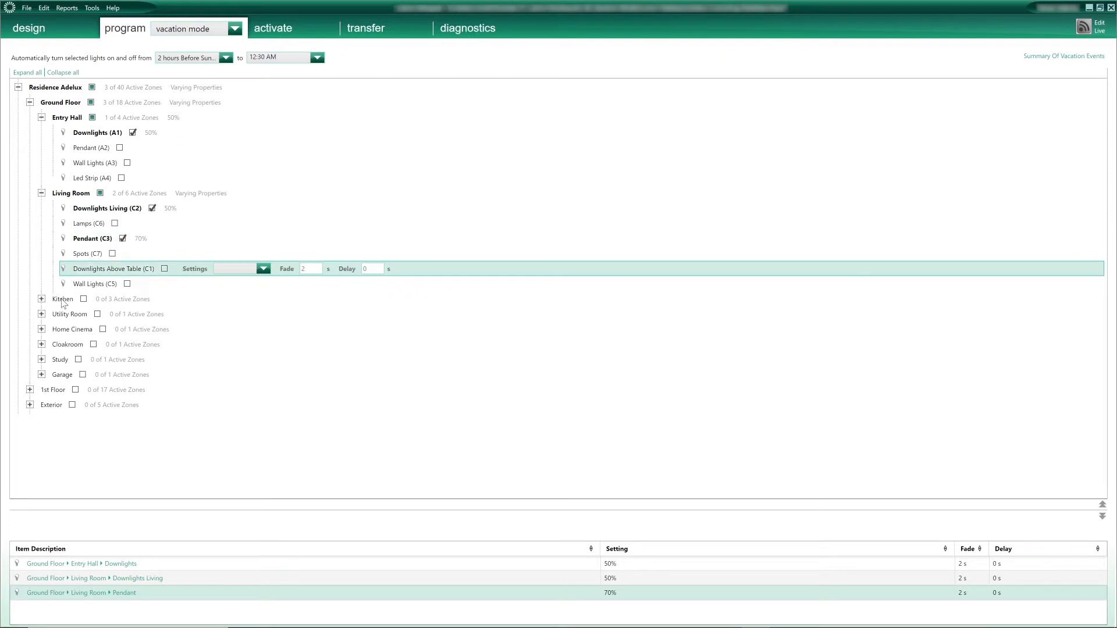
- Include the Kitchen's Main Ceiling (D1) at 70% and LED Strip (D4) at 50% in vacation mode
left_click(41, 300)
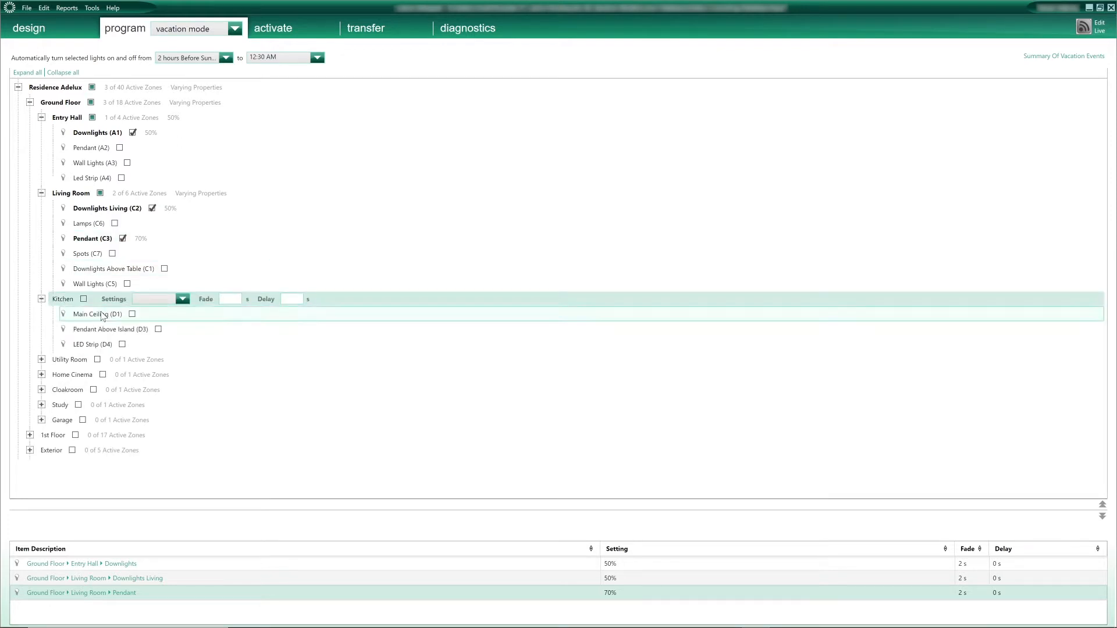
left_click(135, 314)
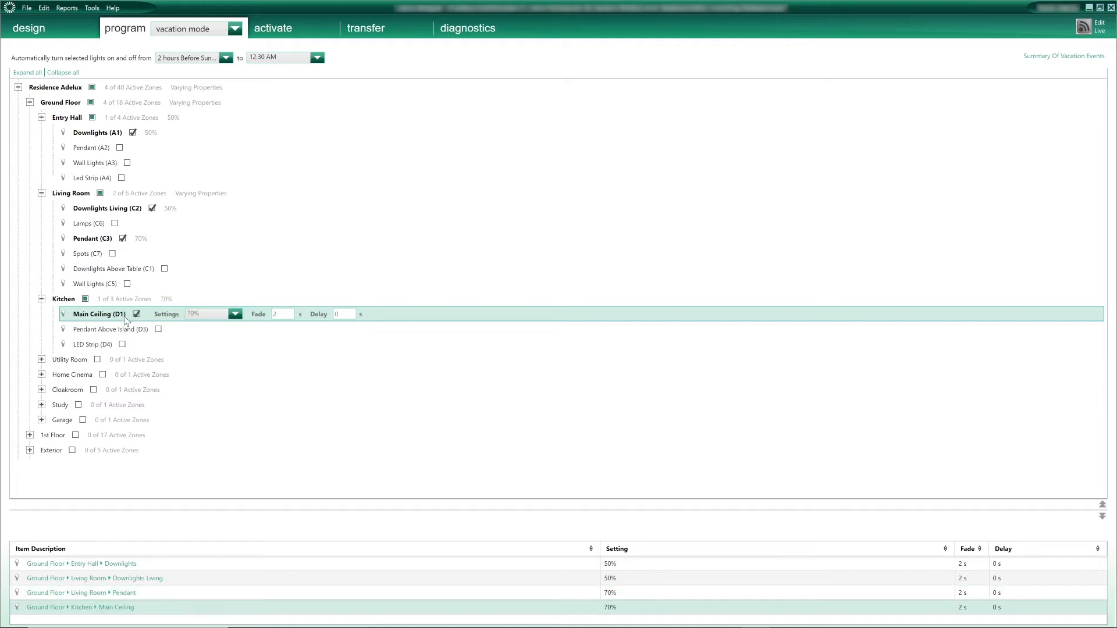
left_click(126, 344)
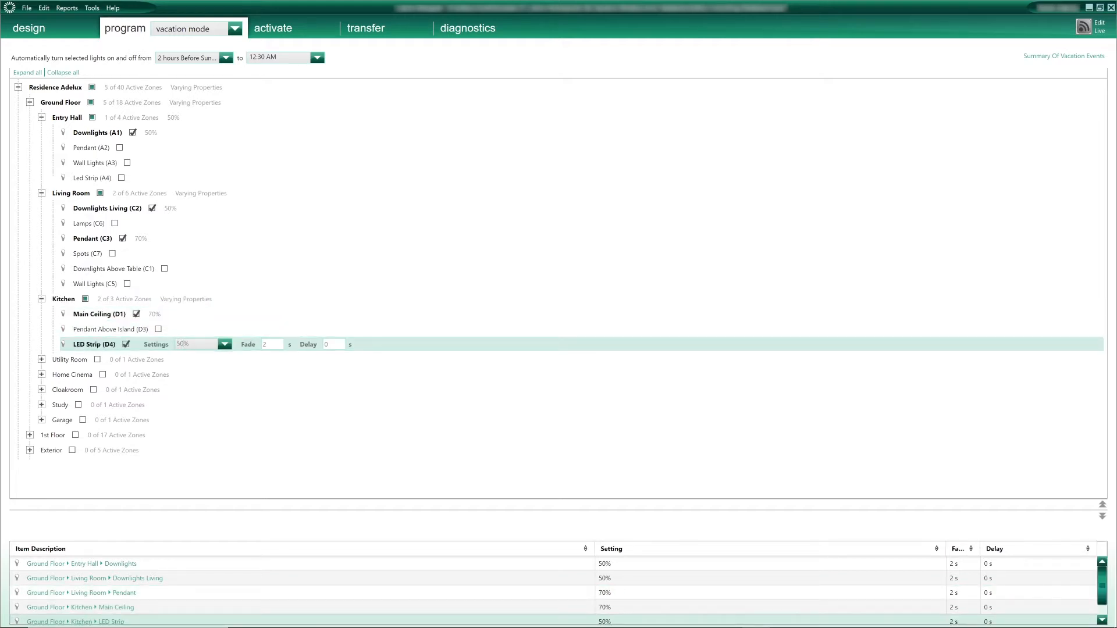
left_click(197, 344)
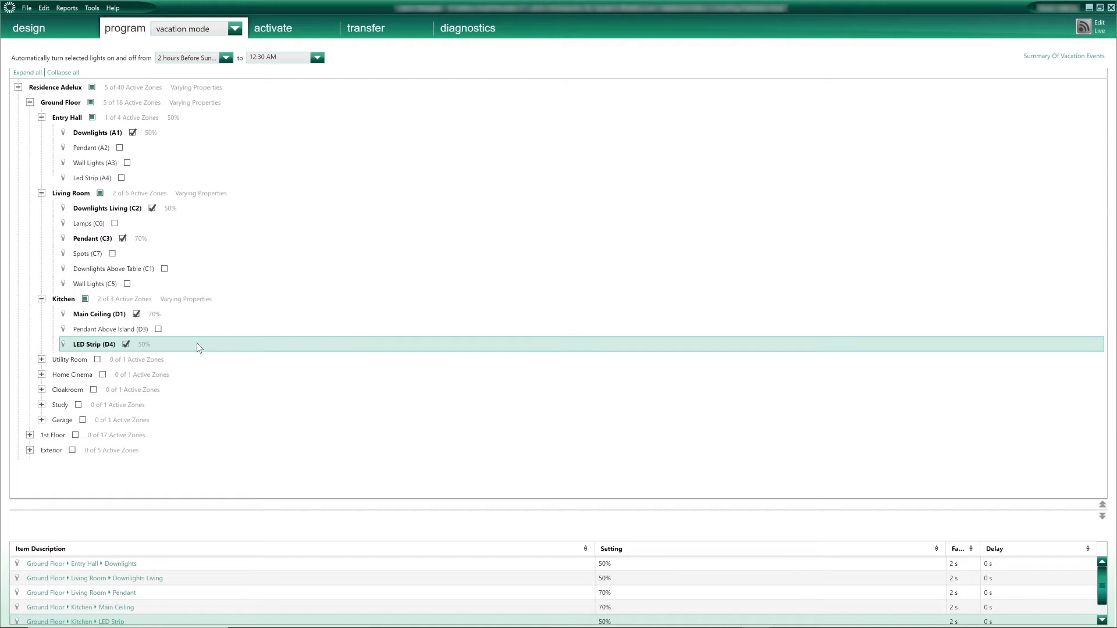
- Include the 1st Floor Master Bedroom Downlights (I1) in vacation mode at 70%
left_click(29, 435)
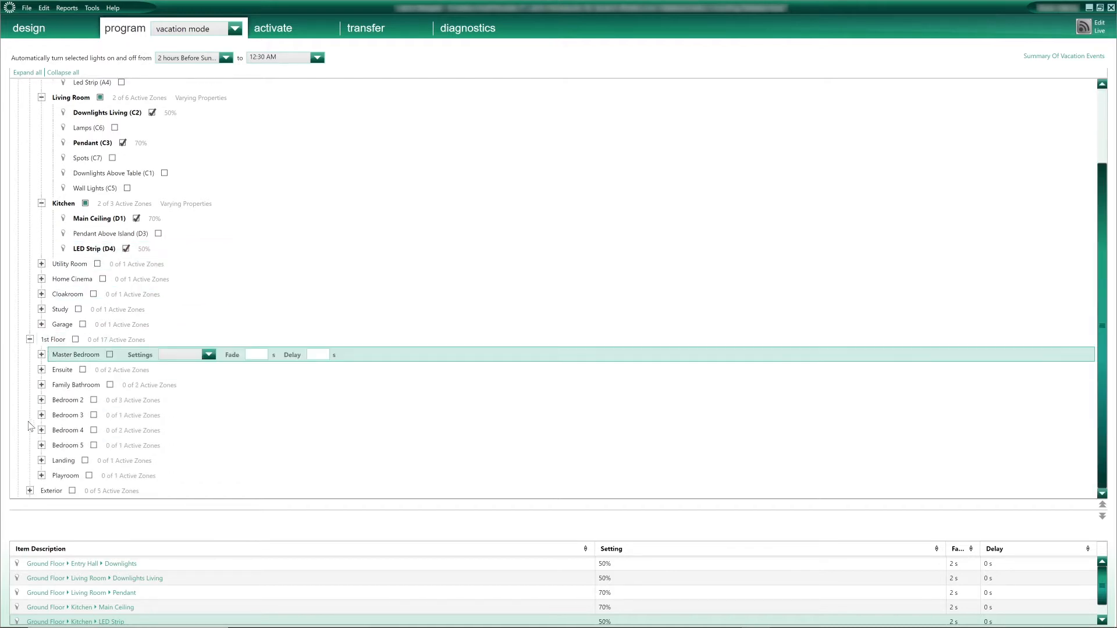
left_click(42, 355)
left_click(128, 387)
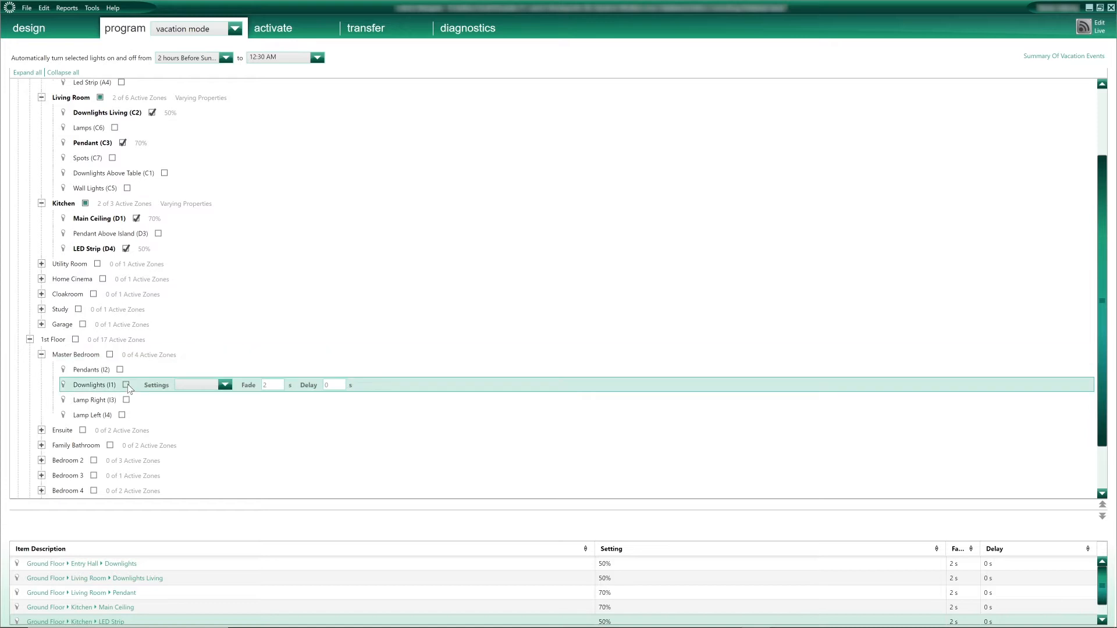
left_click(127, 385)
left_click(105, 401)
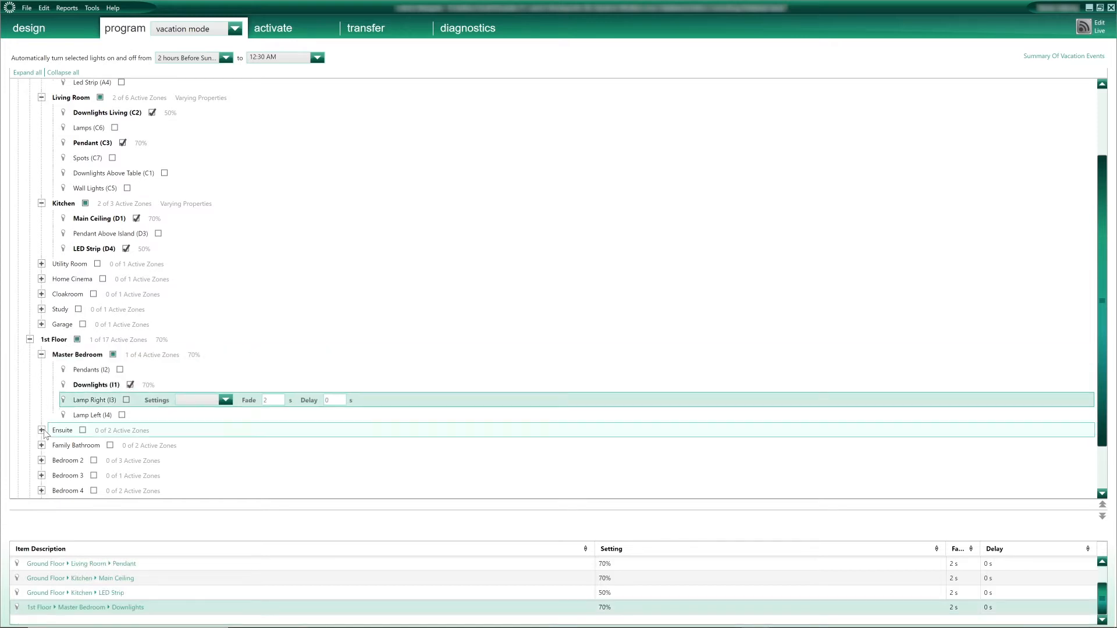
- Include the 1st Floor Ensuite Downlights (J1) in vacation mode and set their level to 50%
left_click(41, 430)
left_click(96, 446)
left_click(131, 446)
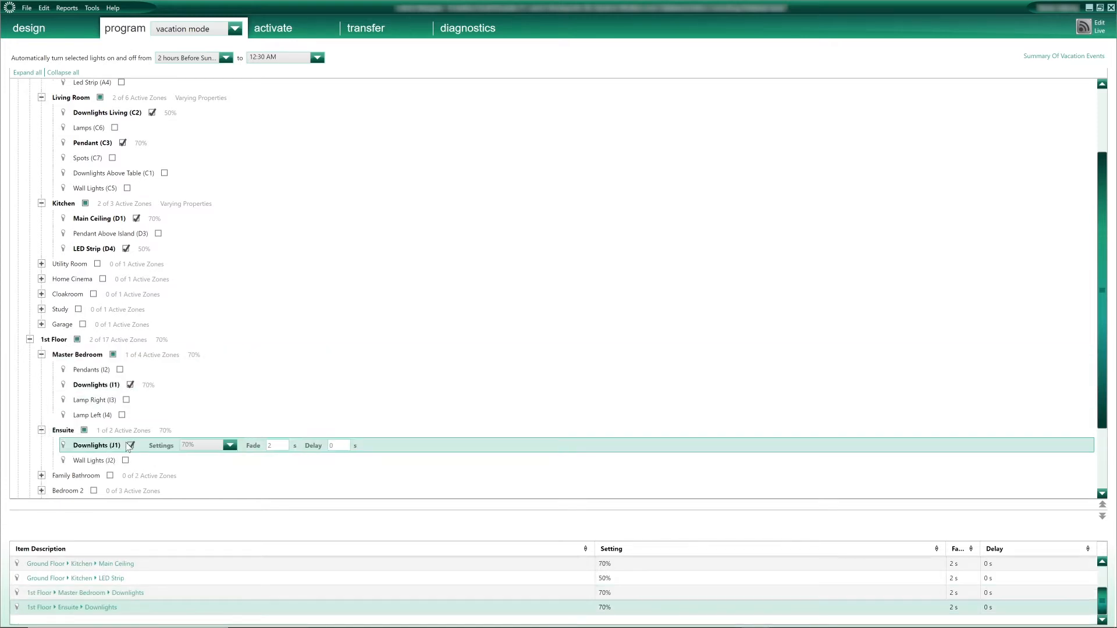
key("BackSpace")
key("BackSpace")
type("50")
key("Return")
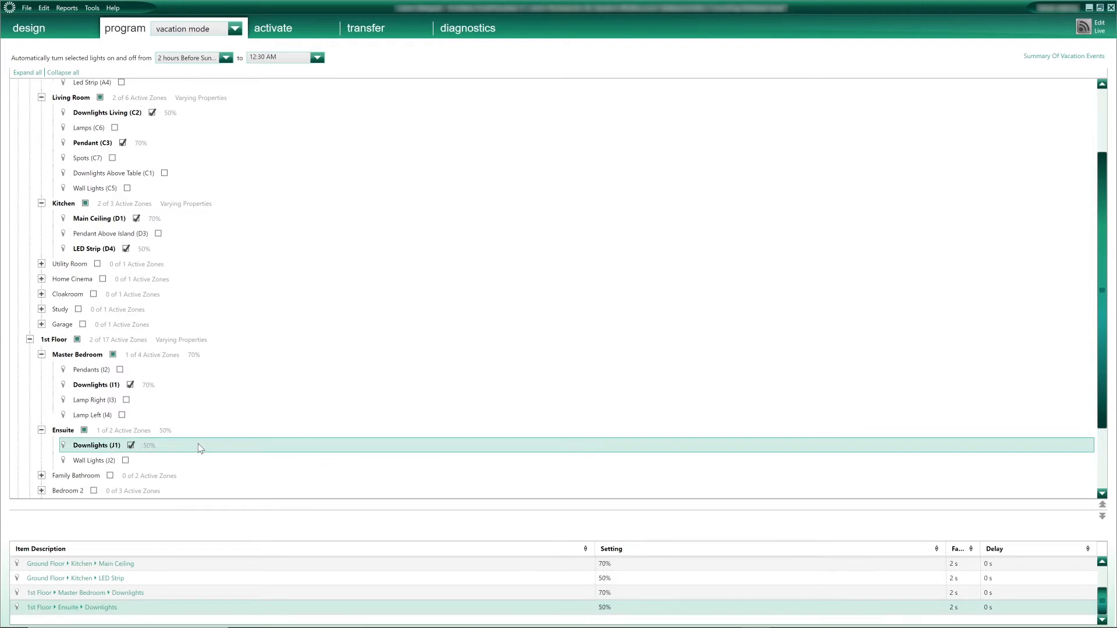
- Include the Downlights of Bedroom 2 and Bedroom 4 in vacation mode, both at 70%
scroll(199, 445, "down", 2)
left_click(41, 400)
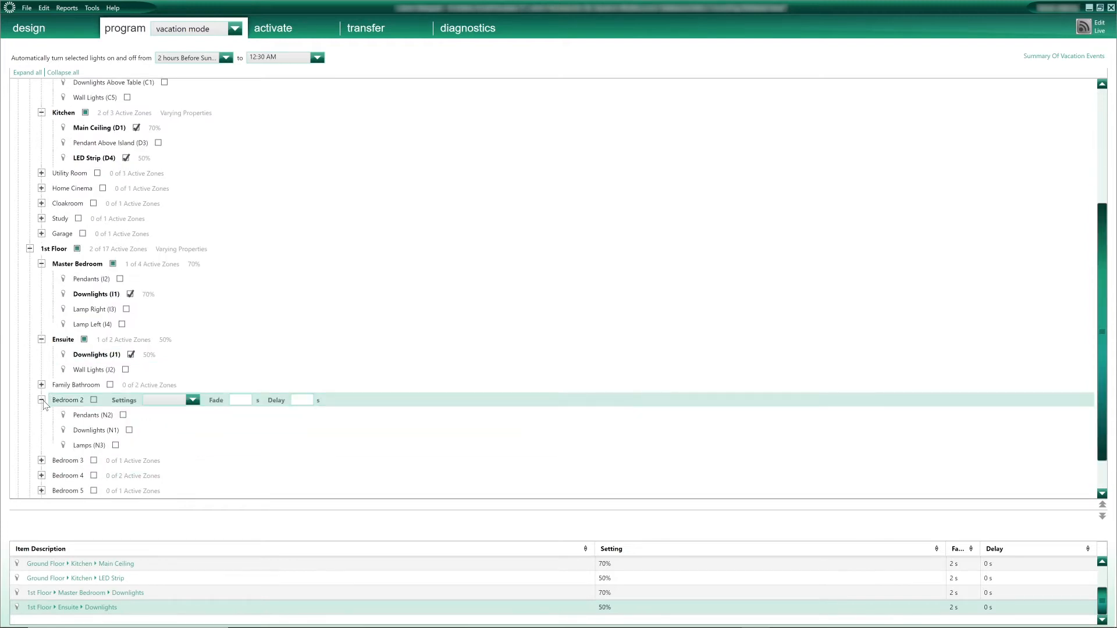
left_click(97, 430)
left_click(131, 430)
left_click(59, 462)
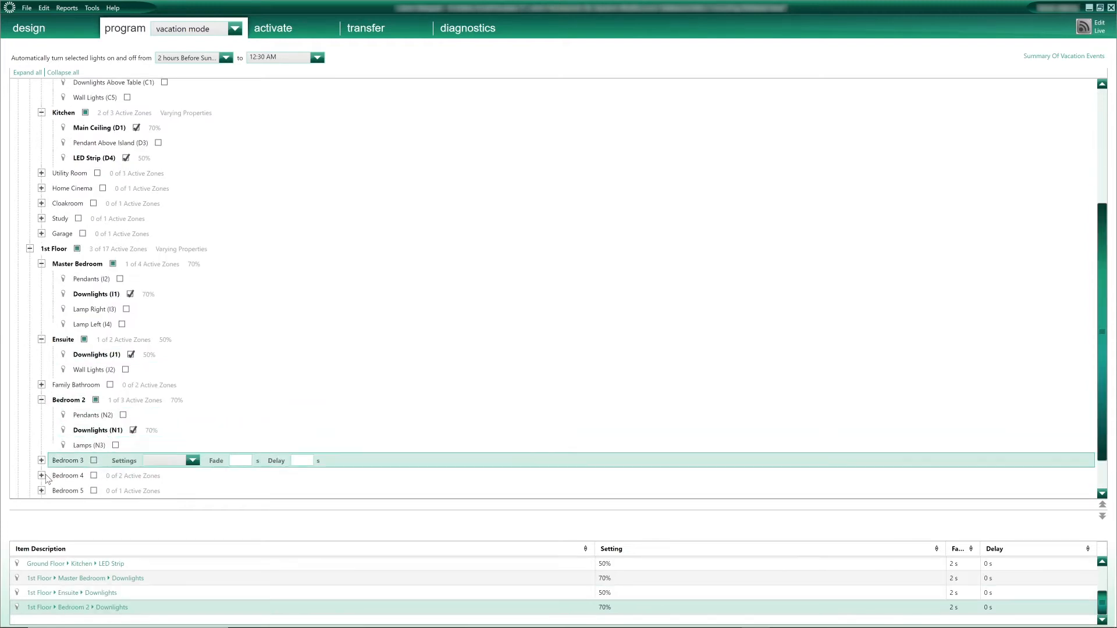
left_click(43, 476)
scroll(50, 469, "down", 2)
left_click(131, 430)
- Enlarge the list of selected vacation lights and review the Summary Of Vacation Events report through its last events
left_click_drag(1106, 411, 1106, 215)
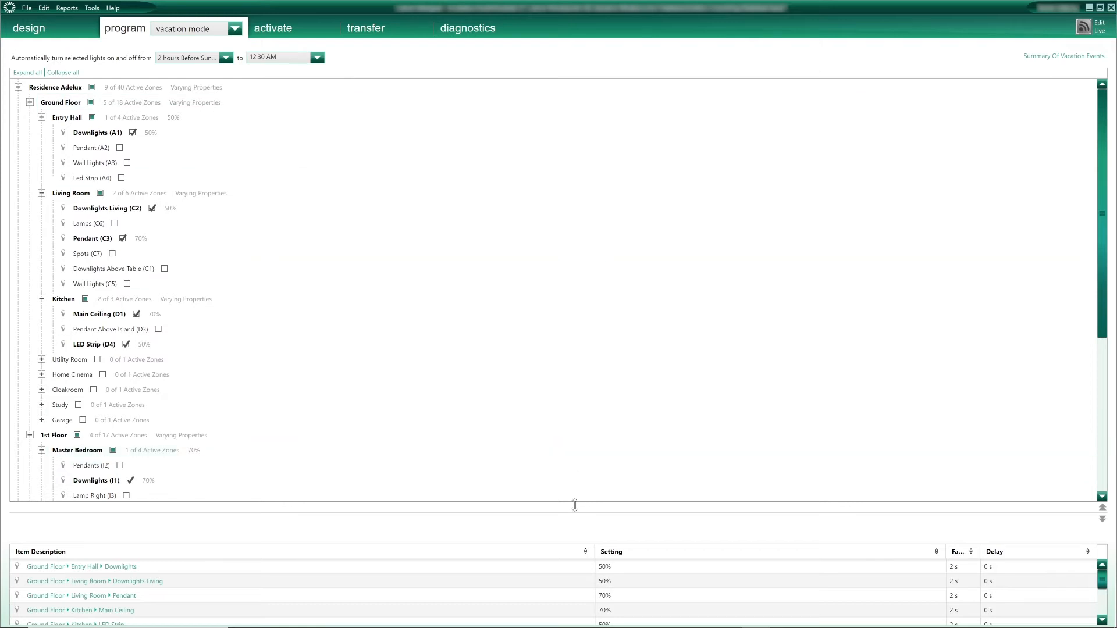
left_click_drag(575, 505, 530, 209)
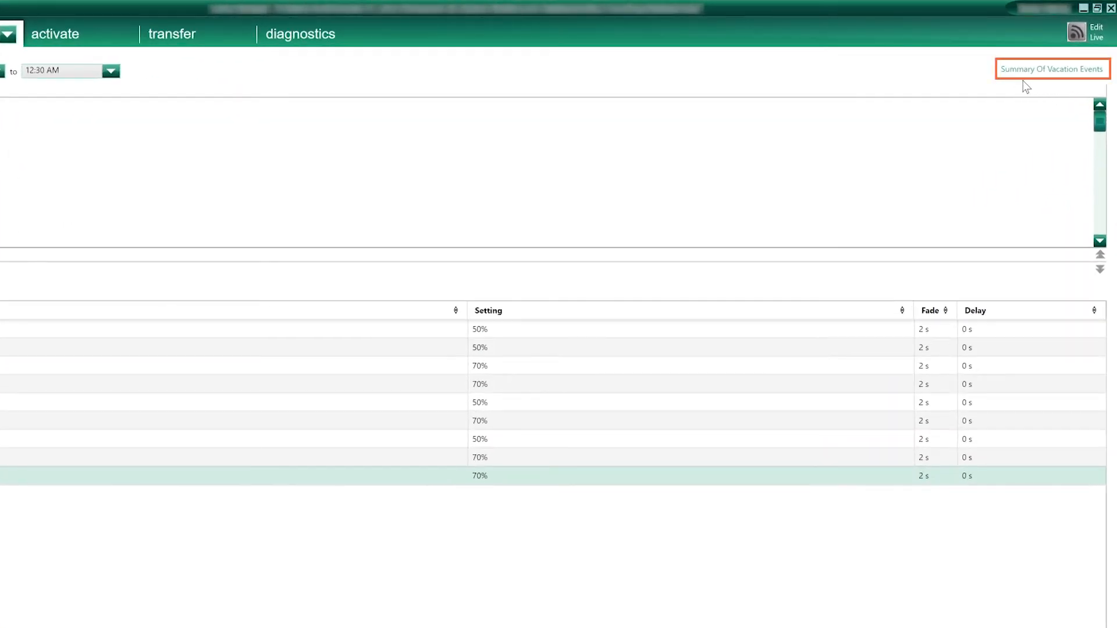
left_click(1052, 71)
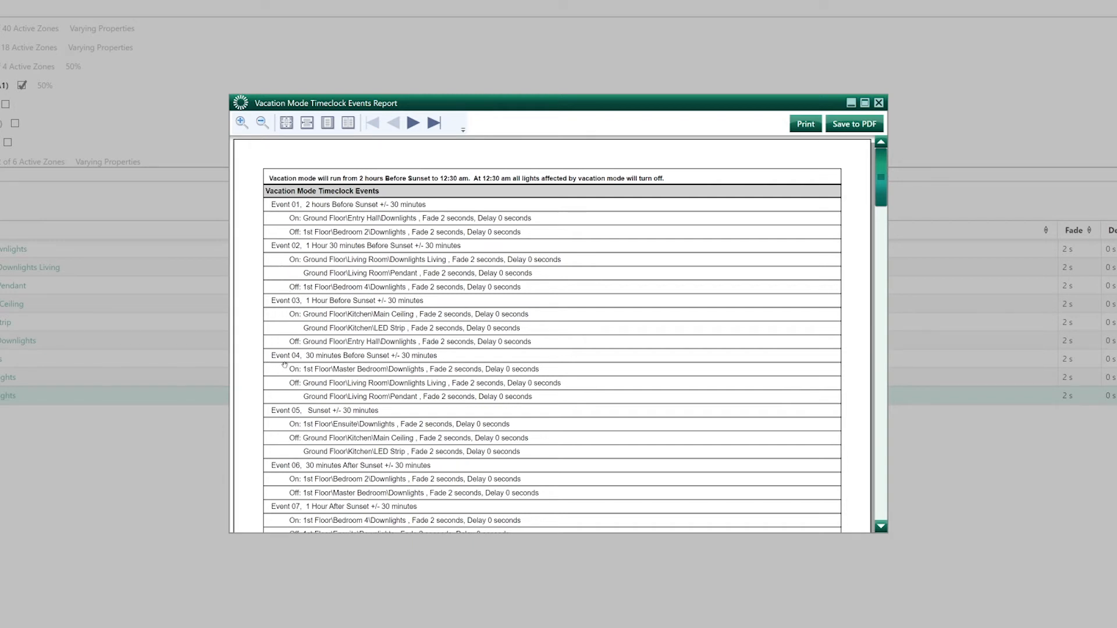
scroll(285, 365, "down", 15)
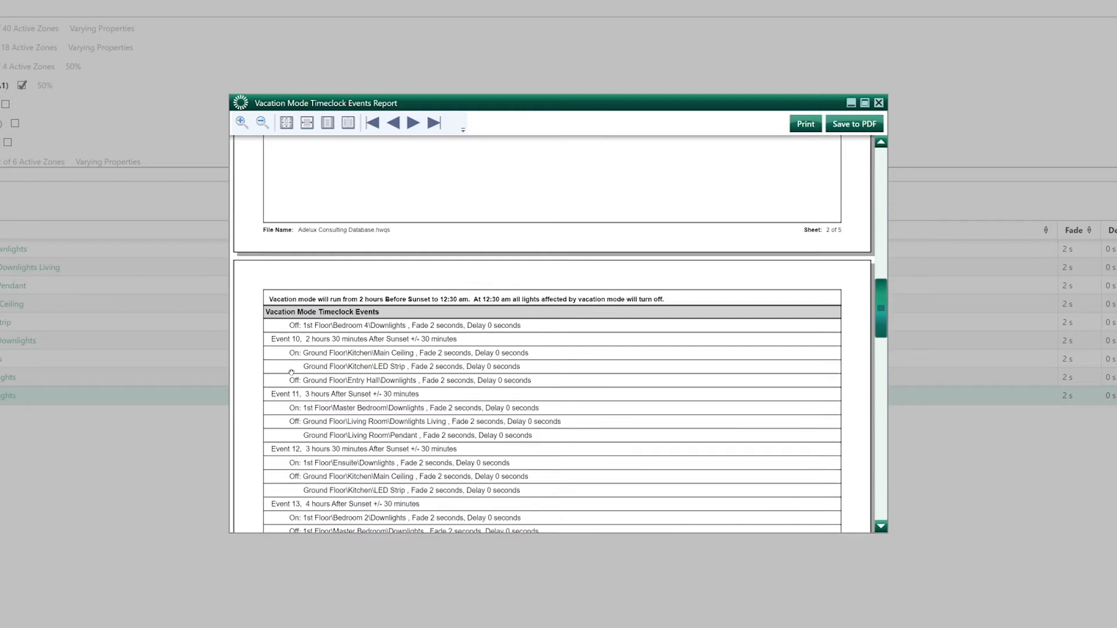
scroll(291, 372, "down", 8)
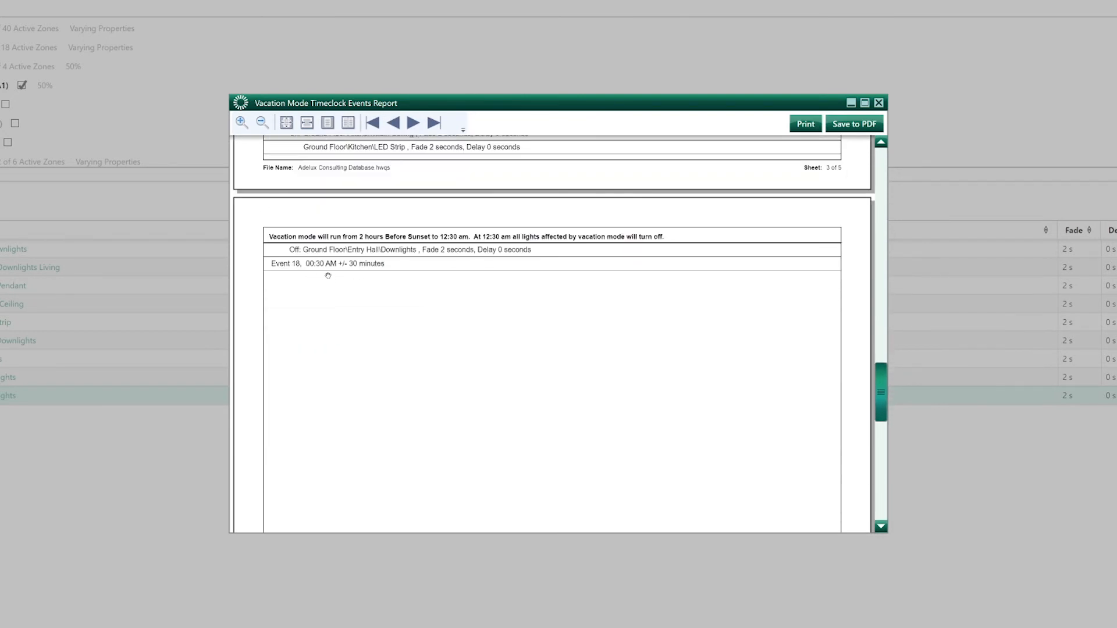
scroll(358, 276, "down", 6)
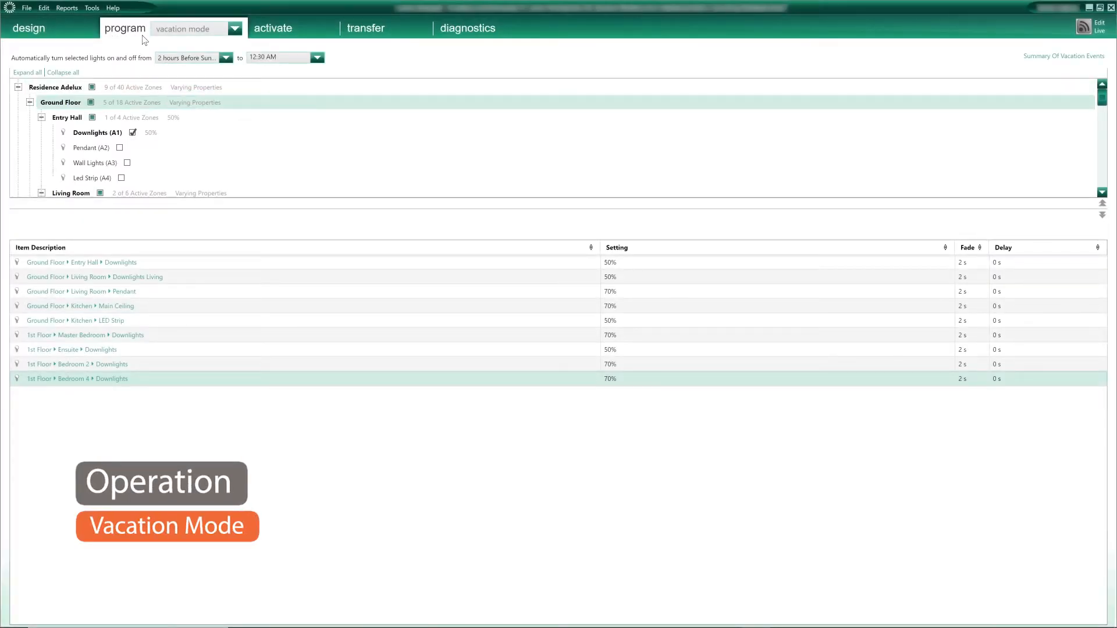
- Switch to devices programming and engrave the blank Main Entrance keypad button below Welcome as "Vacation"
left_click(184, 32)
left_click(202, 55)
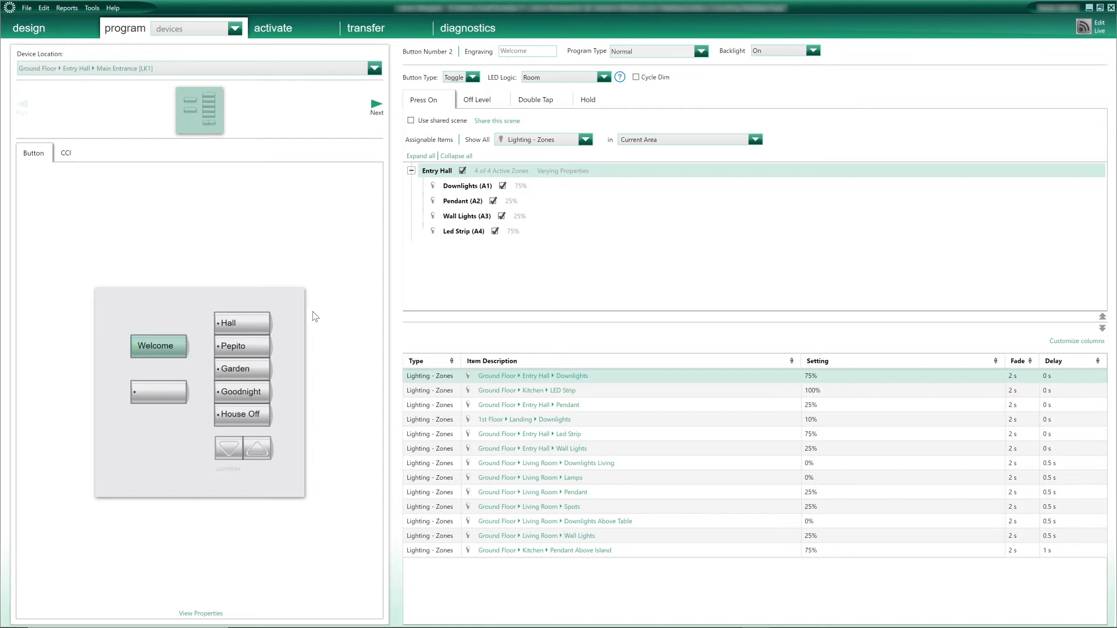
left_click(154, 392)
type("cation")
key("Return")
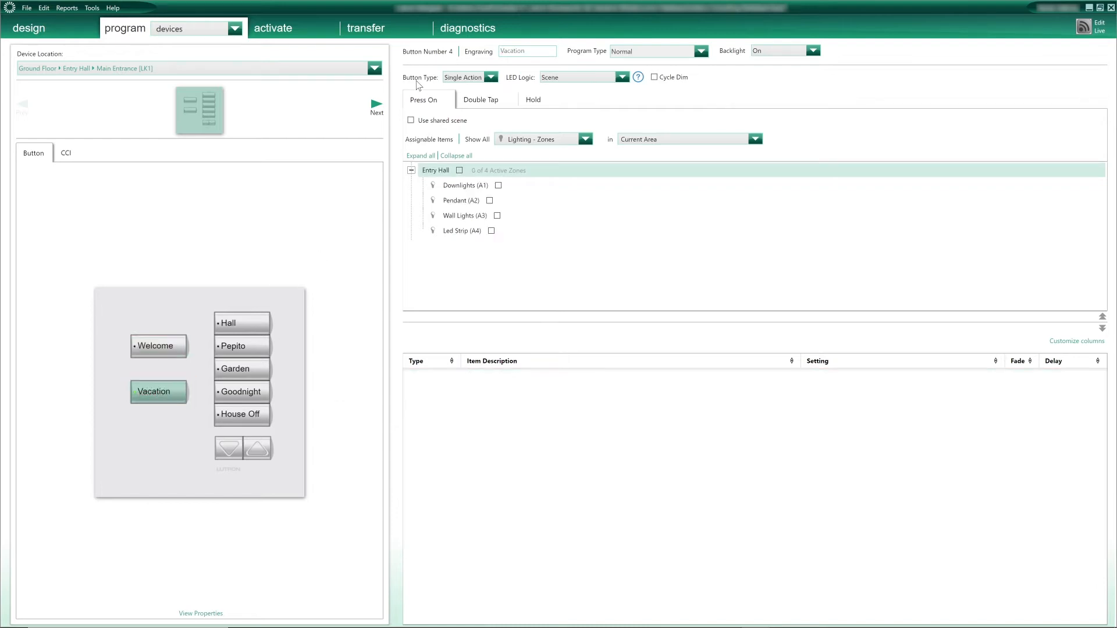
- Make the Vacation button a Toggle with Vacation Mode set to Enabled on press, and check its Off Level assignment
left_click(490, 78)
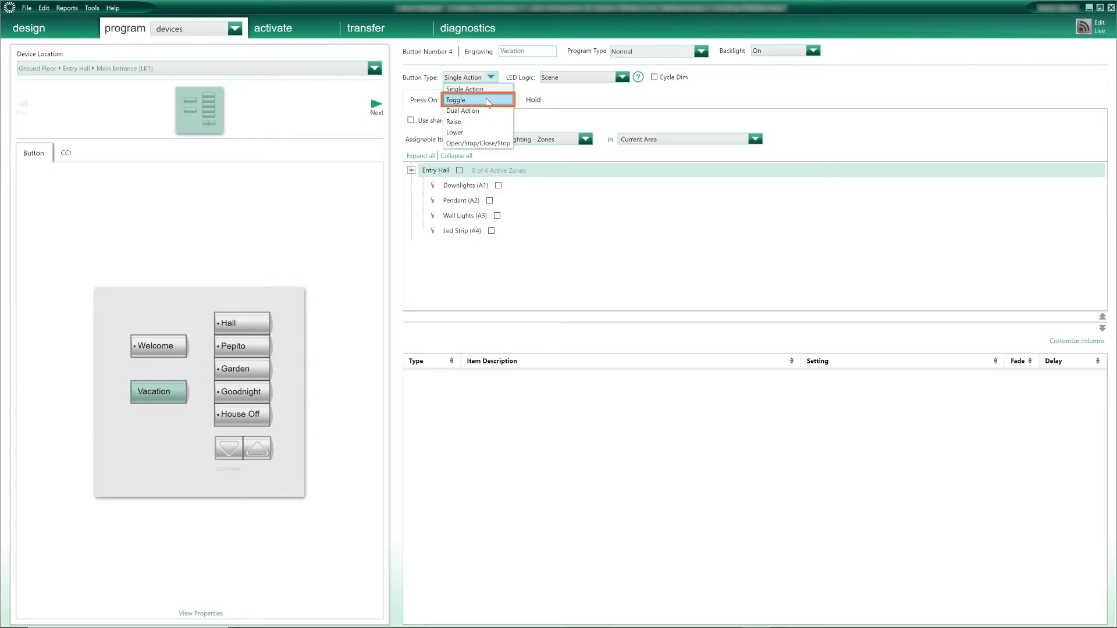
left_click(494, 102)
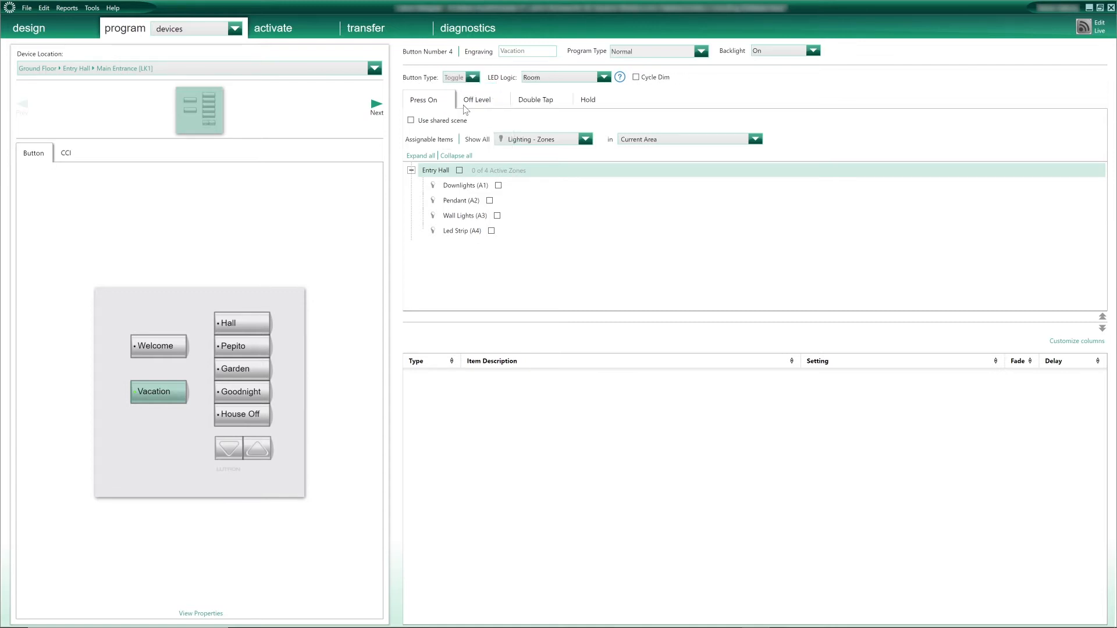
left_click(584, 140)
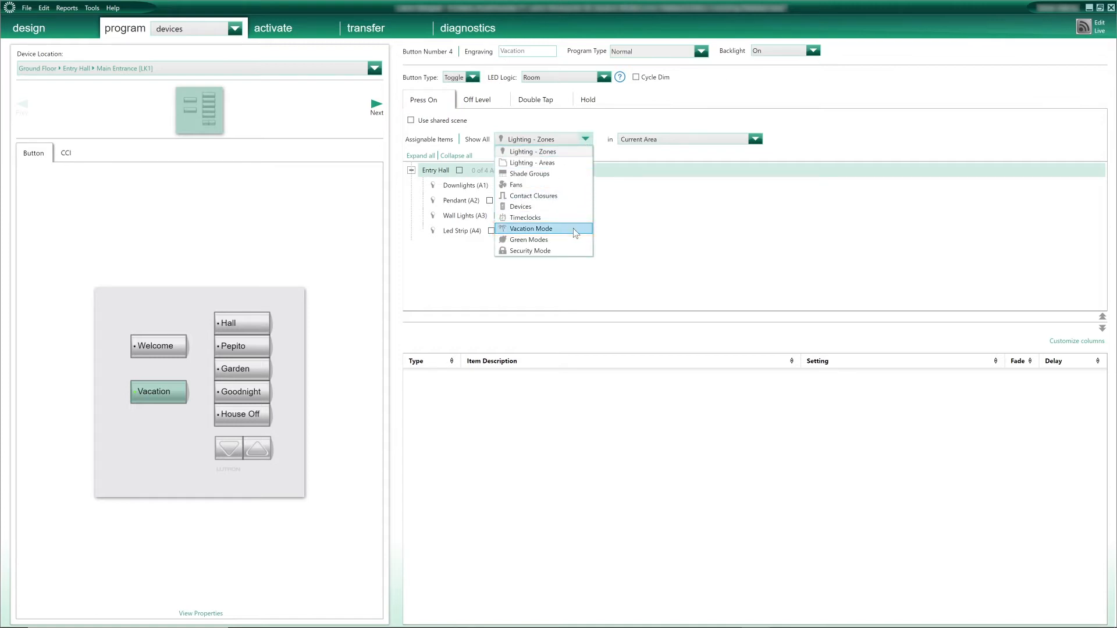
left_click(575, 232)
left_click(583, 160)
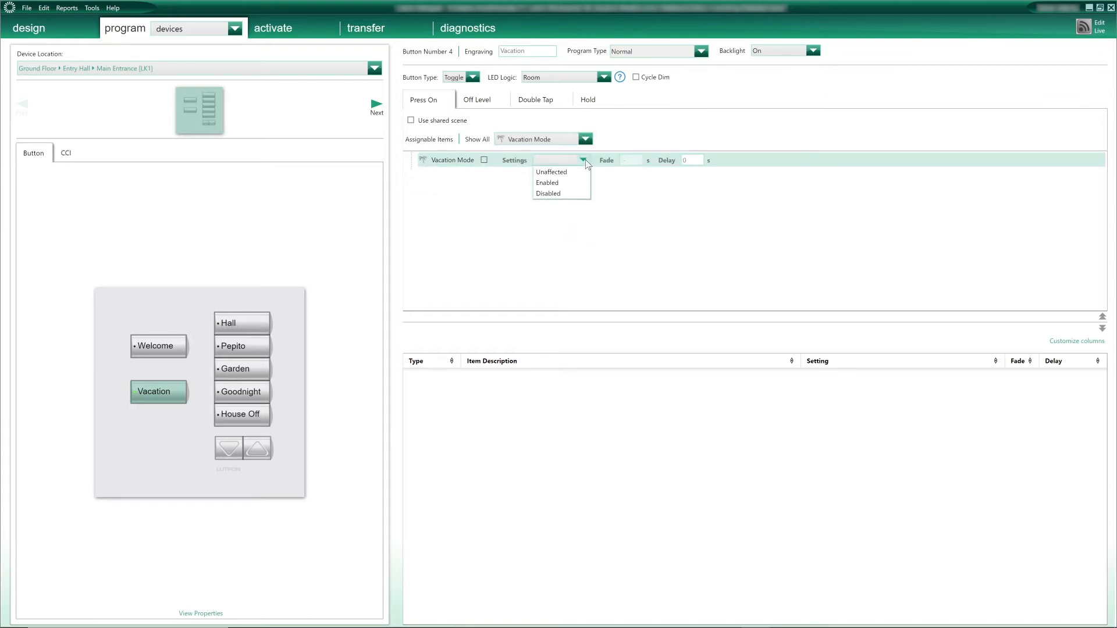
left_click(578, 184)
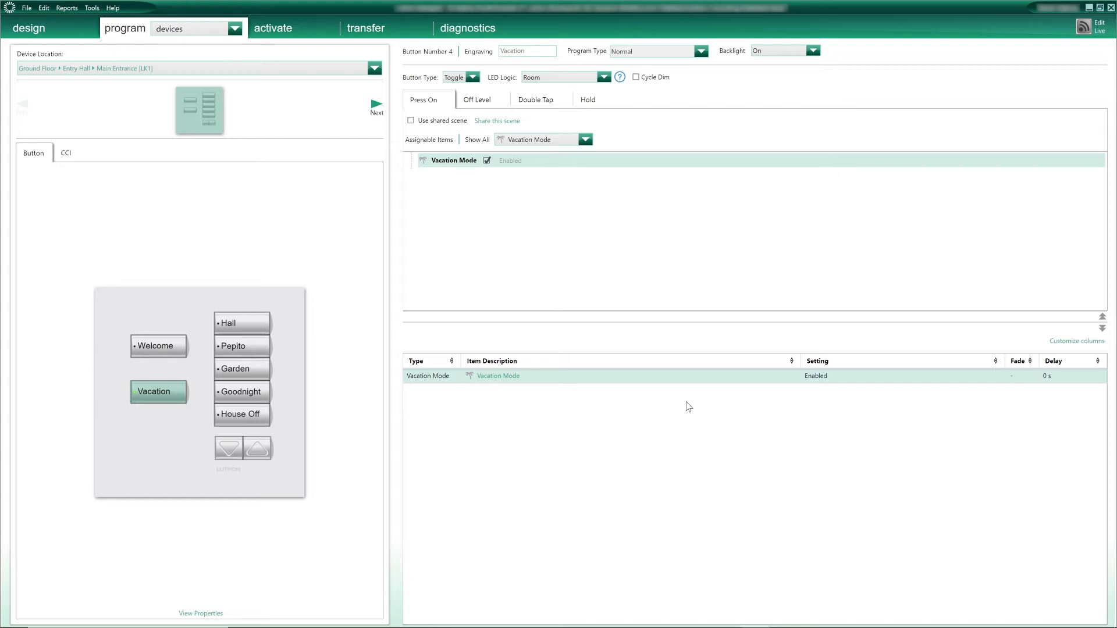
left_click(478, 100)
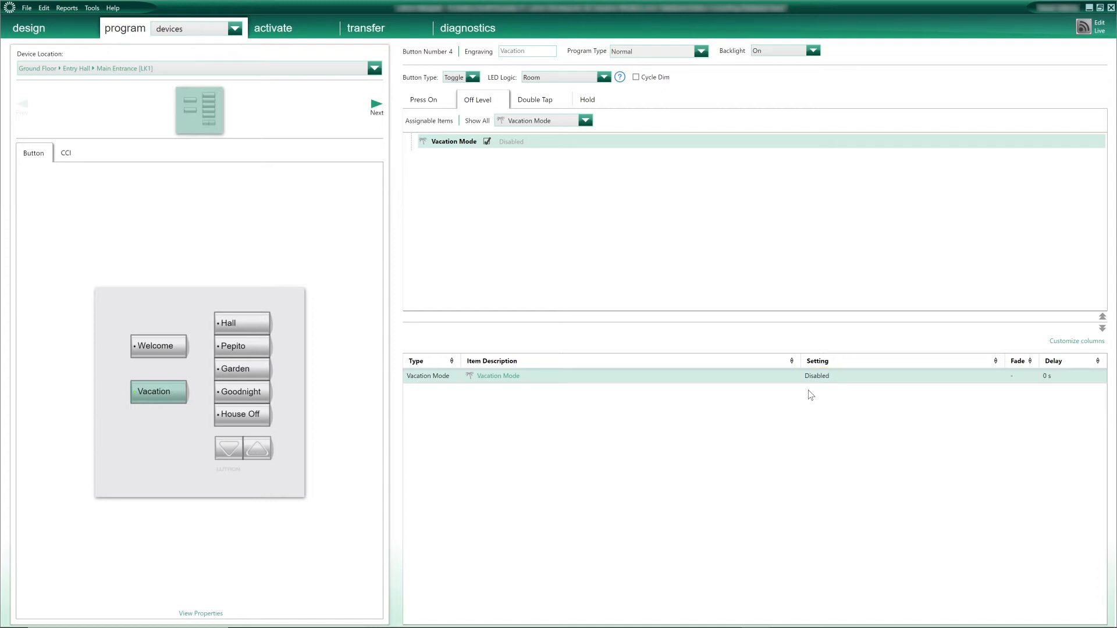
- Return to the vacation mode definition and review the selected lights with their levels
left_click(363, 30)
left_click(236, 32)
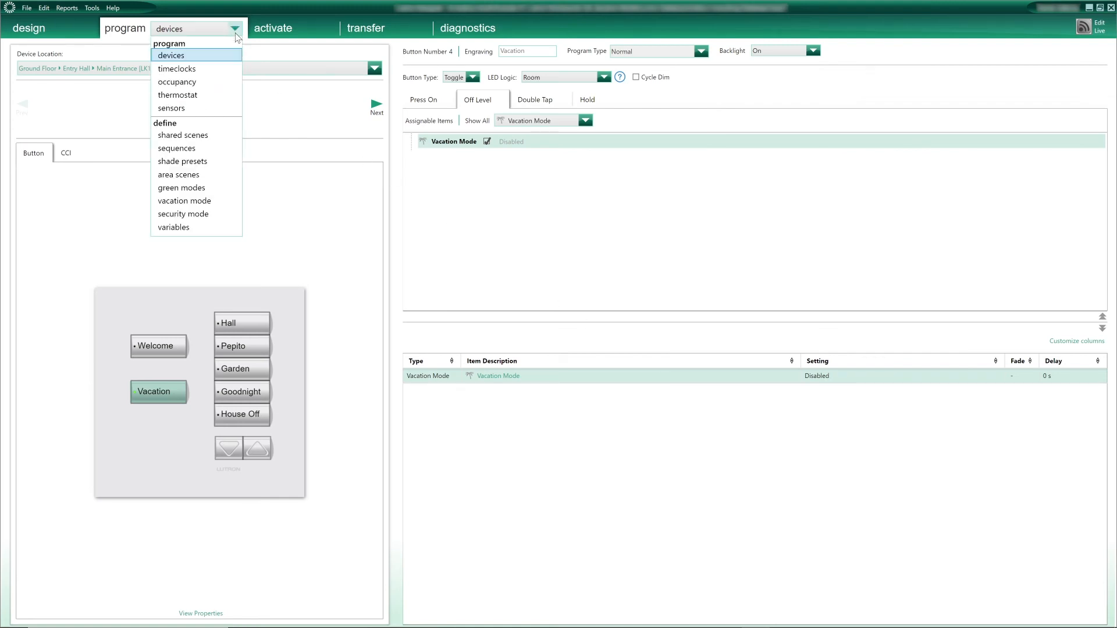
left_click(225, 198)
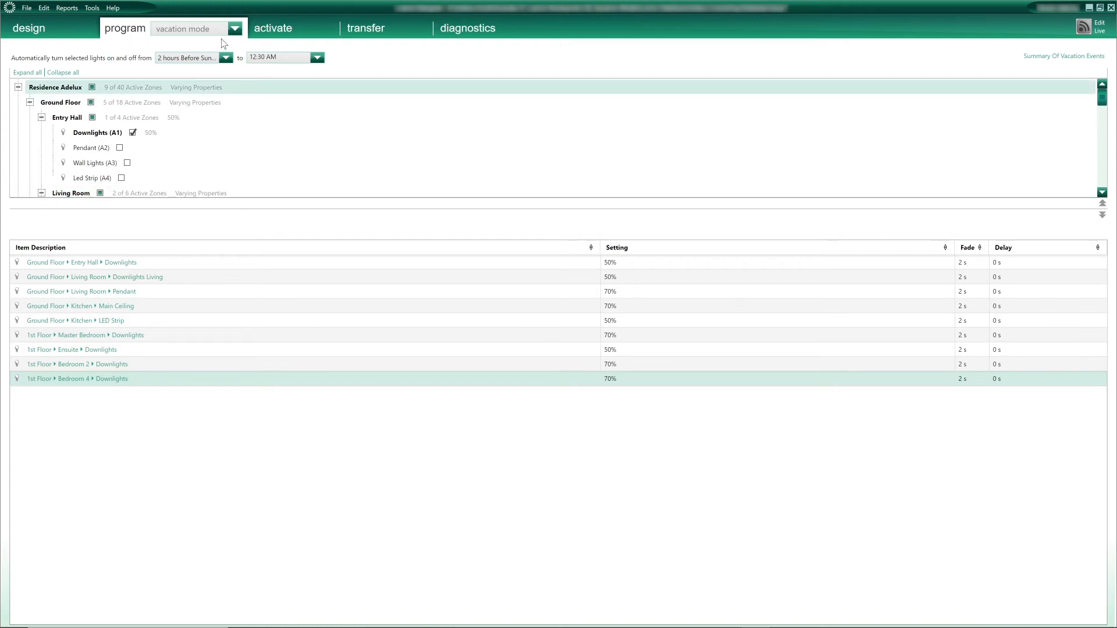
- Add a sequence named "Vacation Mode Sequence" in the sequences definition and make it a Manual Sequence
left_click(239, 32)
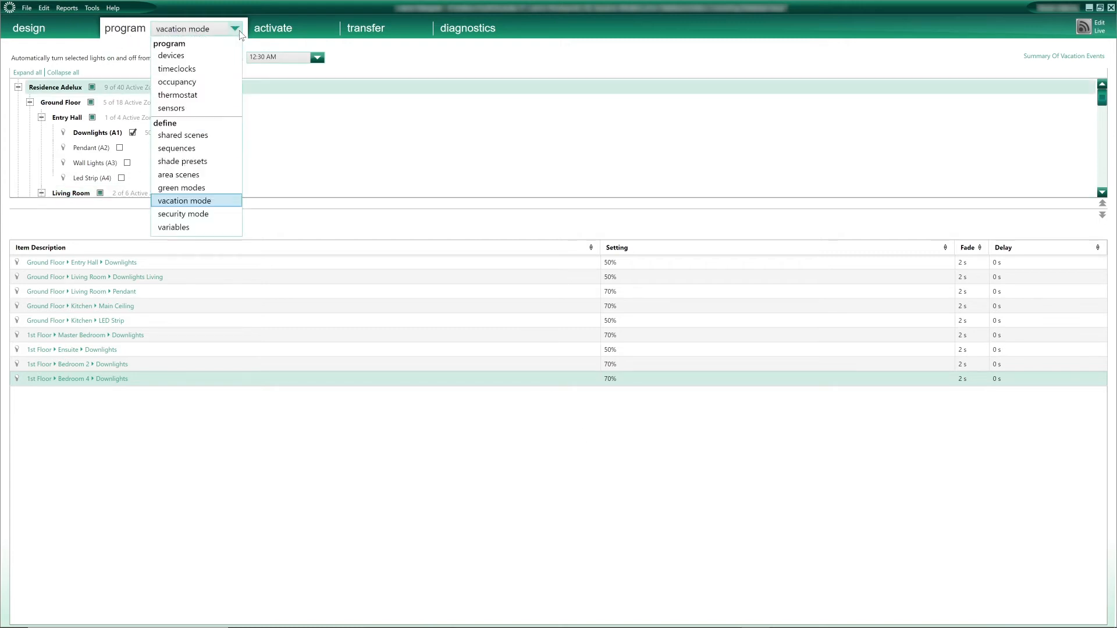
left_click(222, 150)
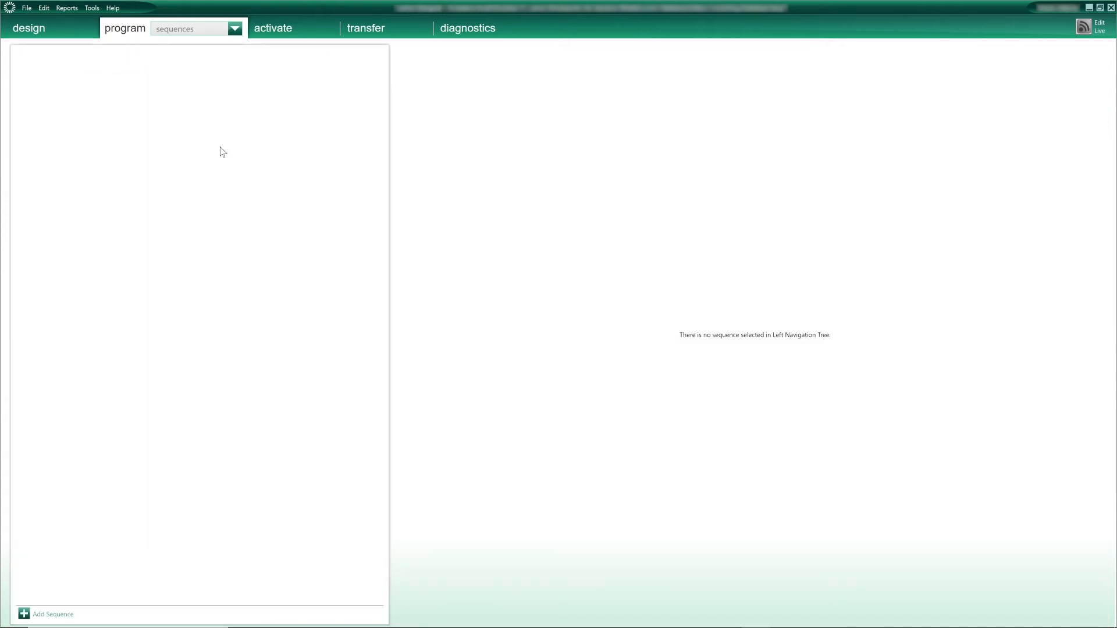
left_click(61, 615)
type("Vacation Moc")
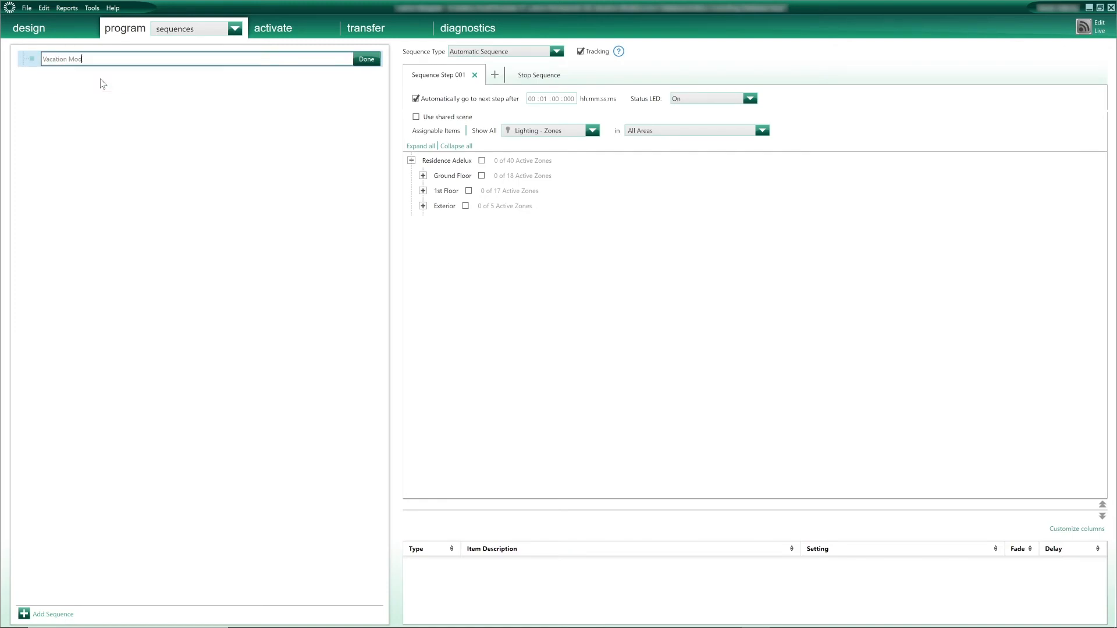
key("Return")
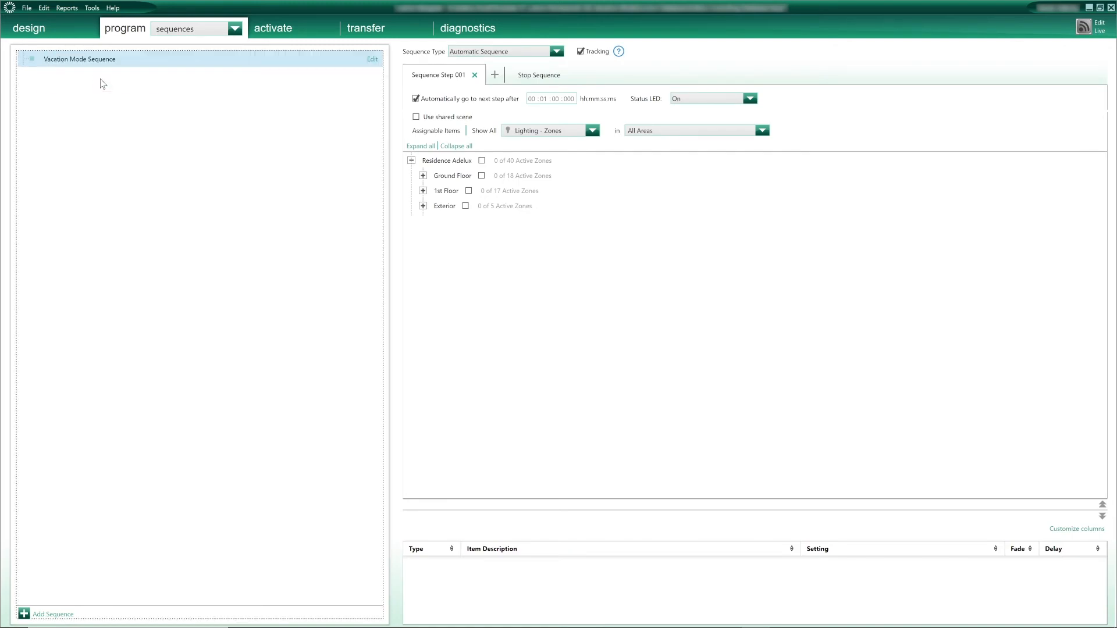
left_click(561, 54)
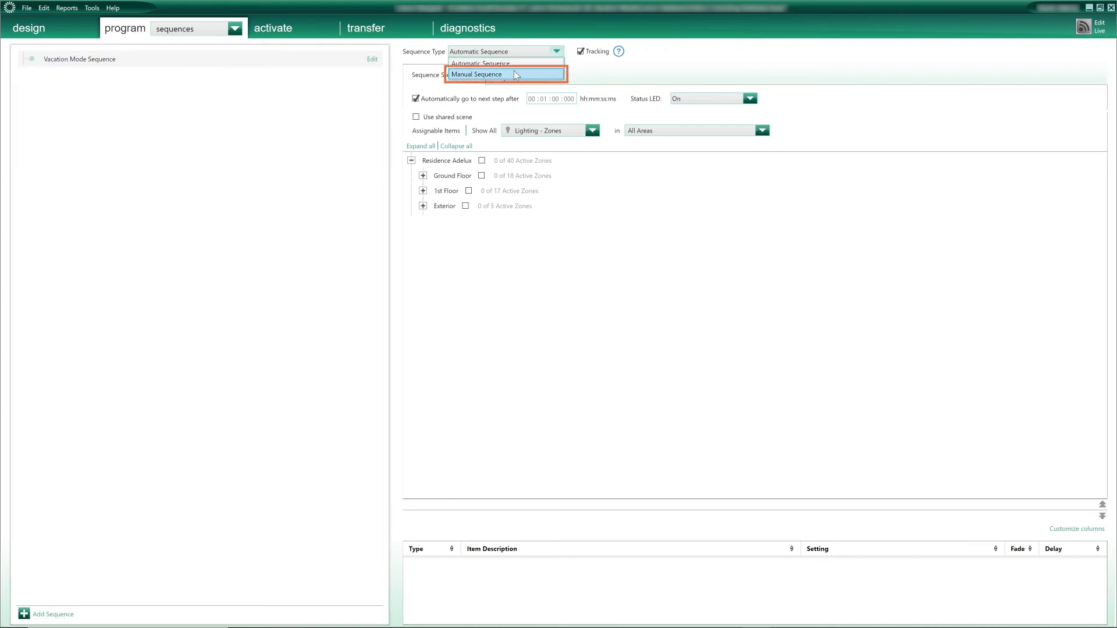
left_click(530, 74)
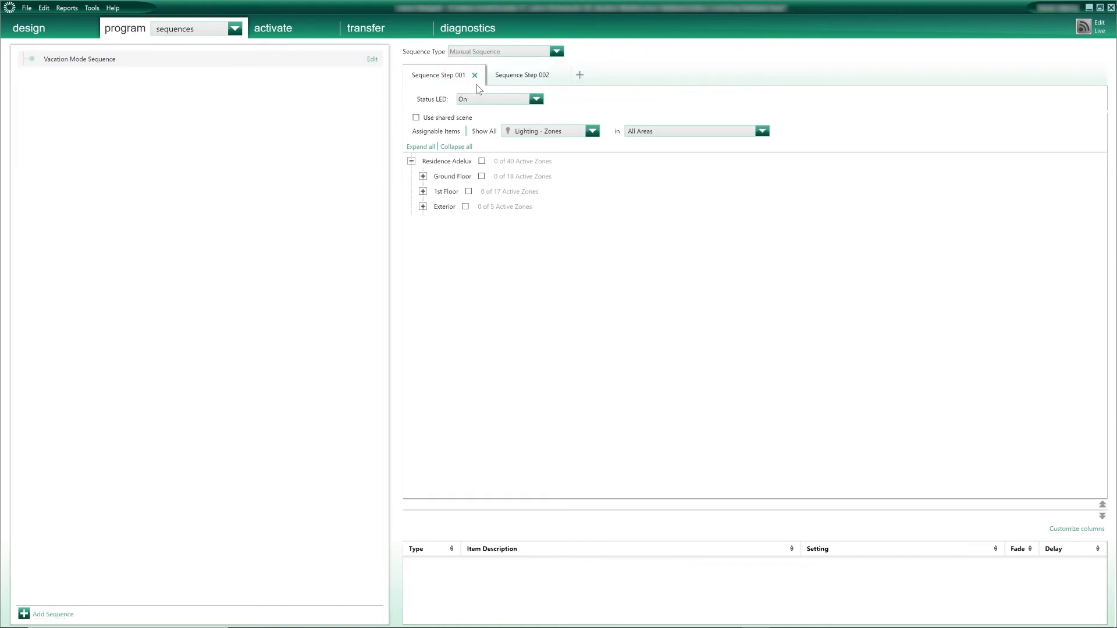
- Rename the first step of the Vacation Mode Sequence as "Vacation Mode ON"
key("ctrl+a")
key("BackSpace")
type("Vacation")
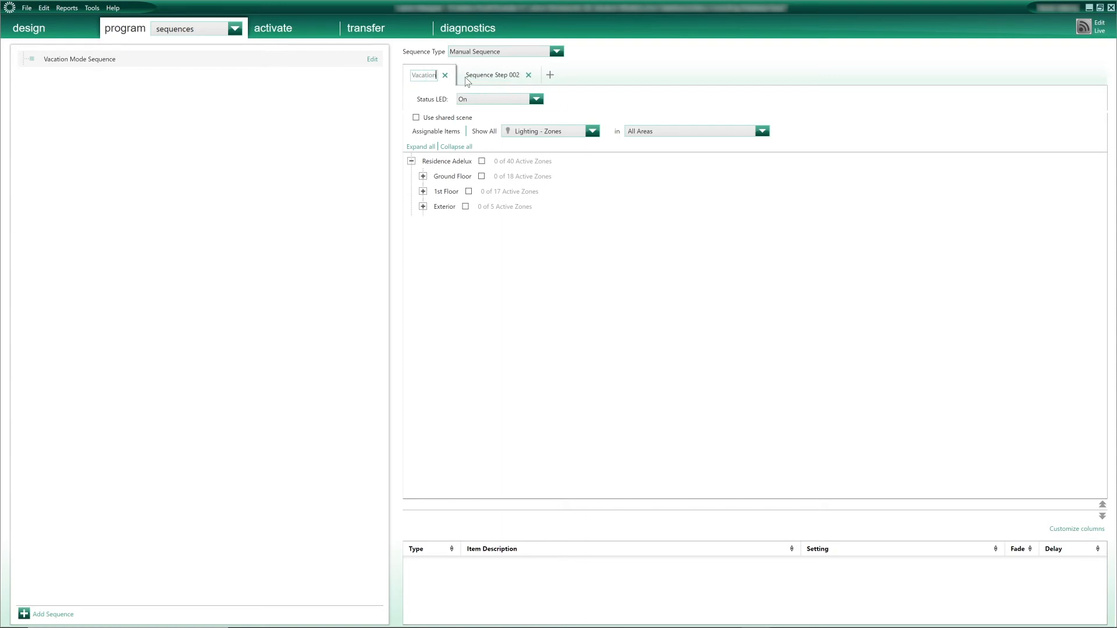
type(" Mode ON")
key("Return")
- In the Vacation Mode ON step, set Vacation Mode to Enabled and the Status LED to Blink
left_click(593, 131)
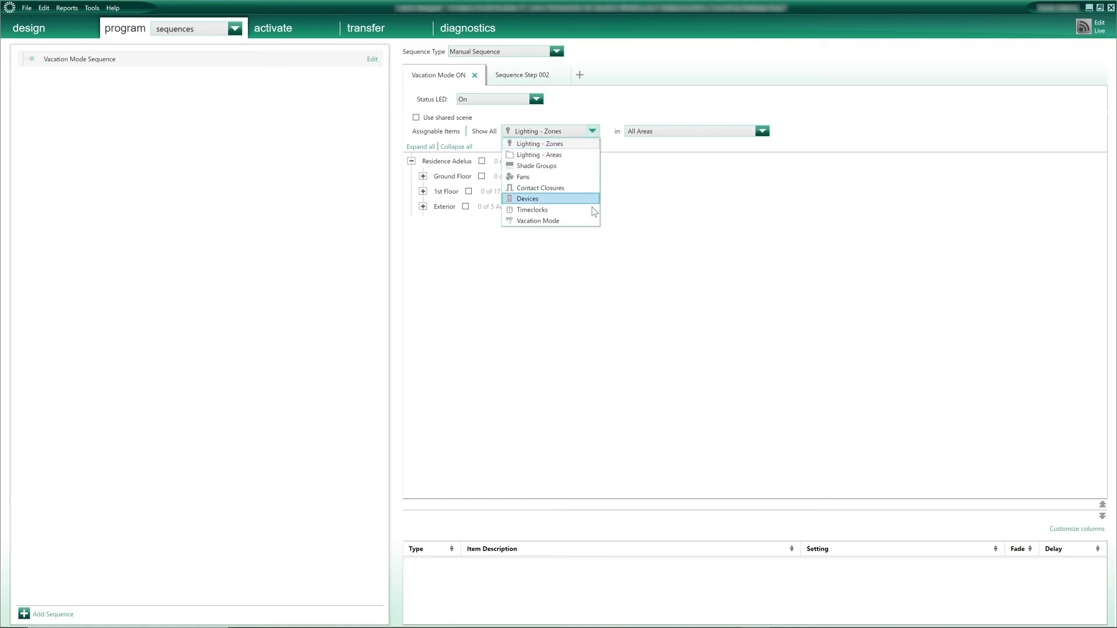
left_click(581, 221)
left_click(582, 151)
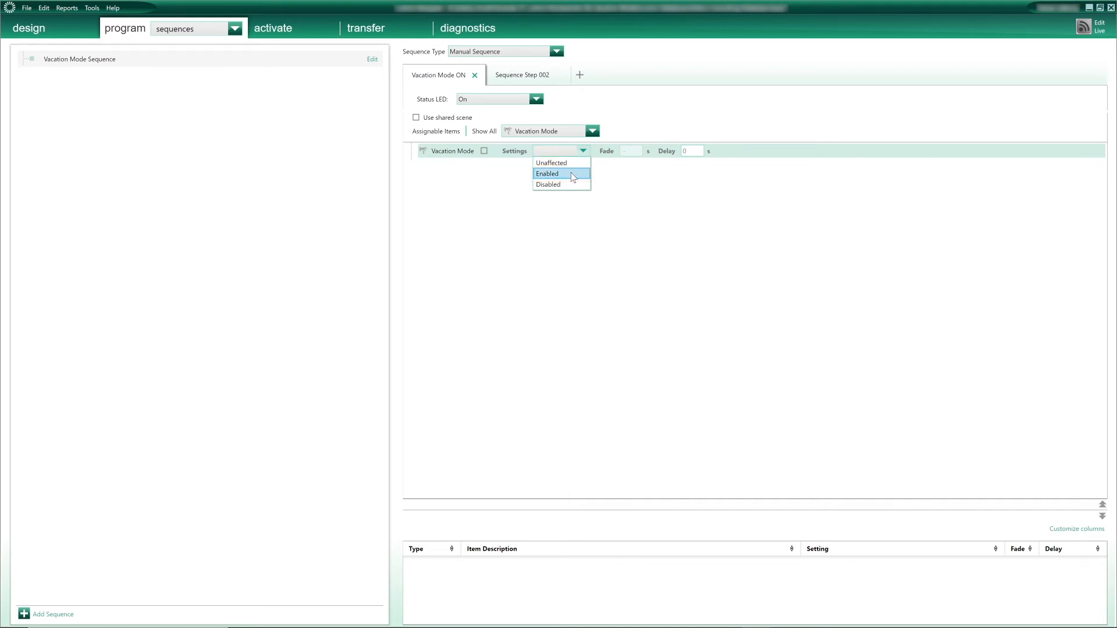
left_click(571, 173)
left_click_drag(713, 505, 682, 284)
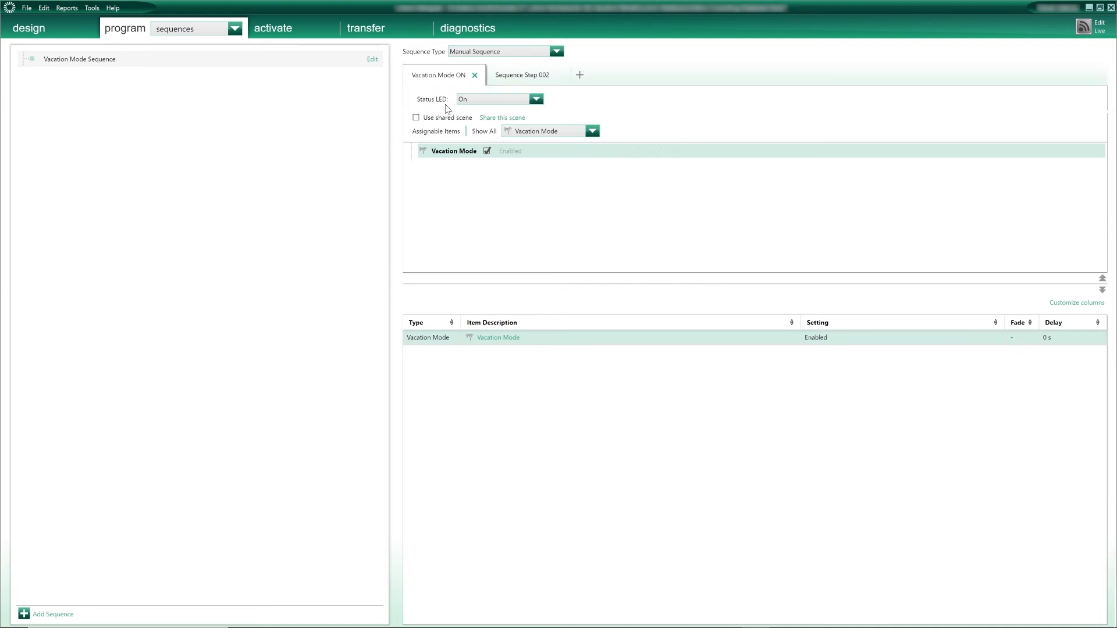
left_click(536, 99)
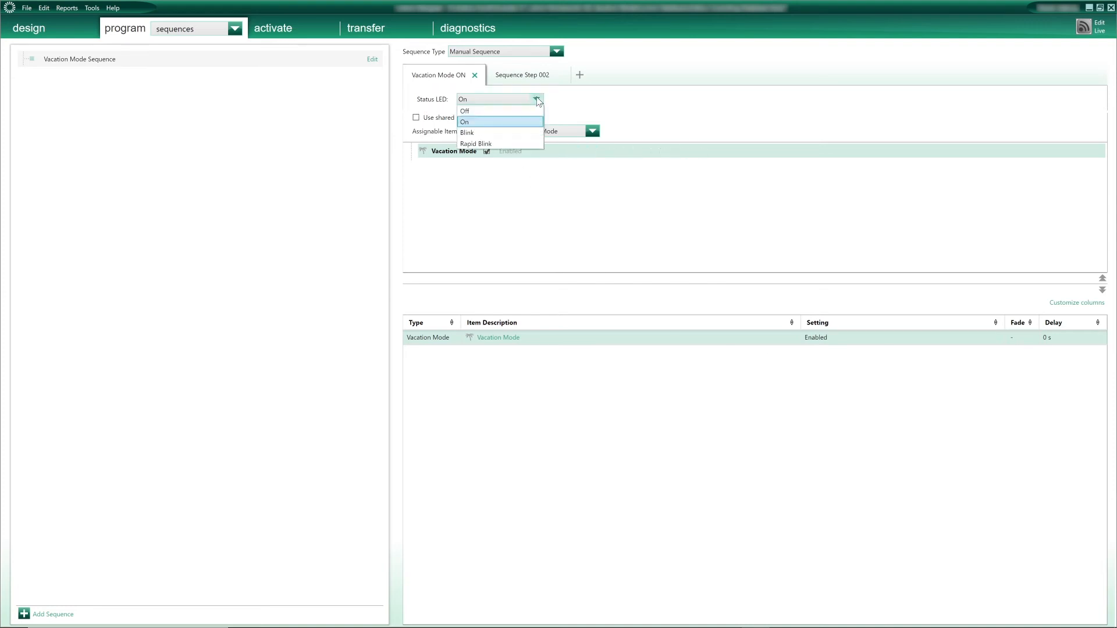
left_click(502, 133)
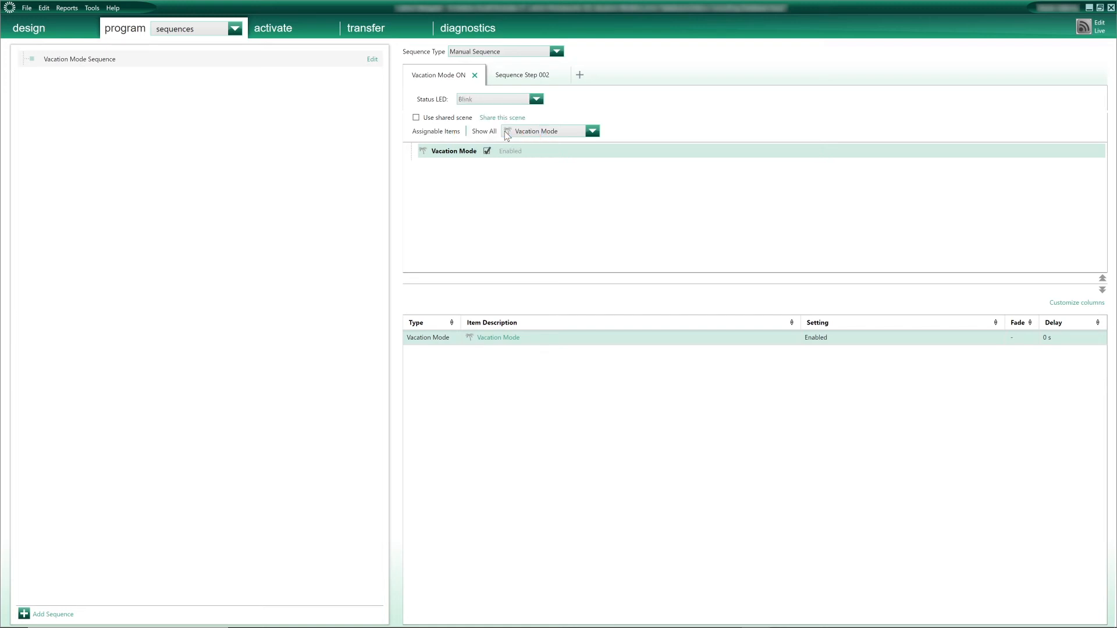
- Rename the second step of the Vacation Mode Sequence as "Vacation Mode Off"
left_click(524, 82)
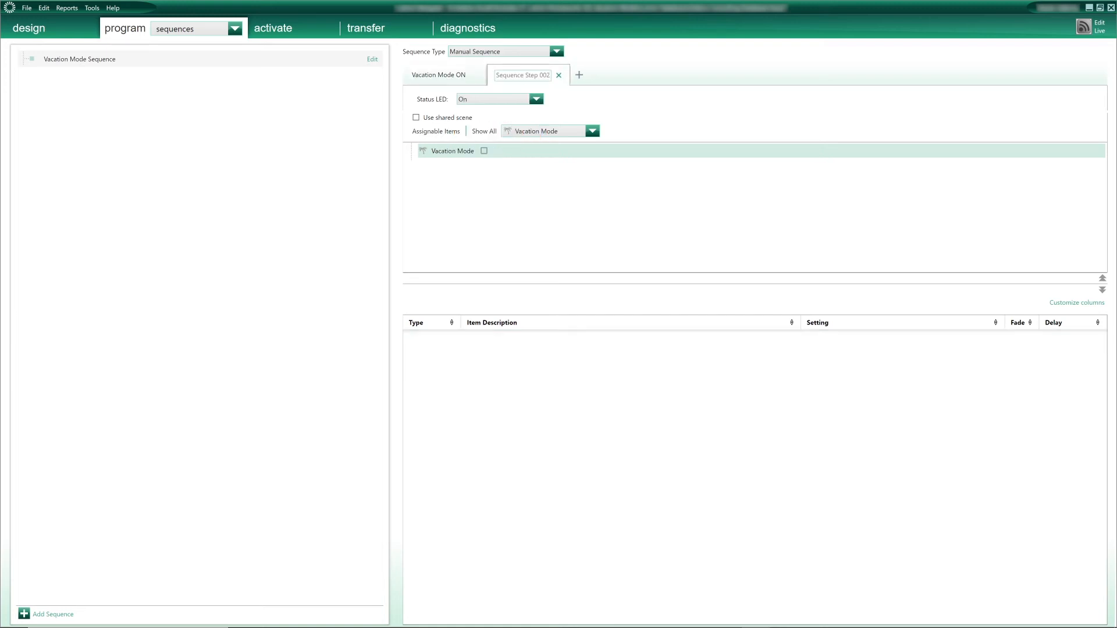
key("BackSpace")
key("BackSpace")
key("BackSpace")
key("BackSpace")
key("BackSpace")
key("BackSpace")
key("BackSpace")
key("BackSpace")
key("BackSpace")
key("BackSpace")
key("BackSpace")
type("Off")
key("Return")
- In the Vacation Mode Off step, set Vacation Mode to Disabled and the Status LED to Off
left_click(511, 150)
left_click(582, 151)
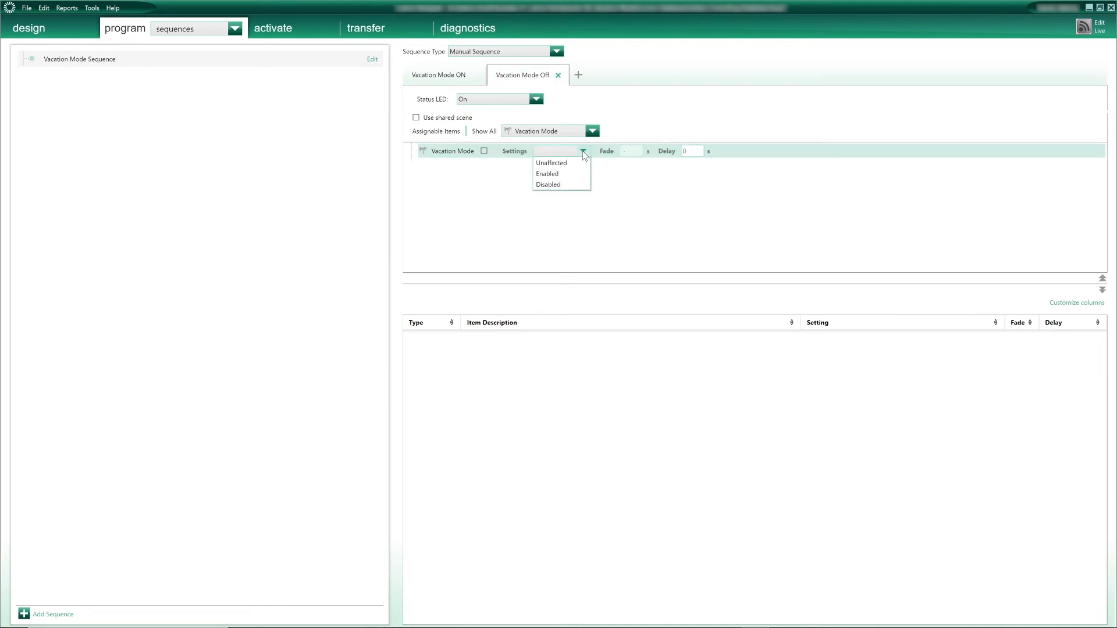
left_click(573, 184)
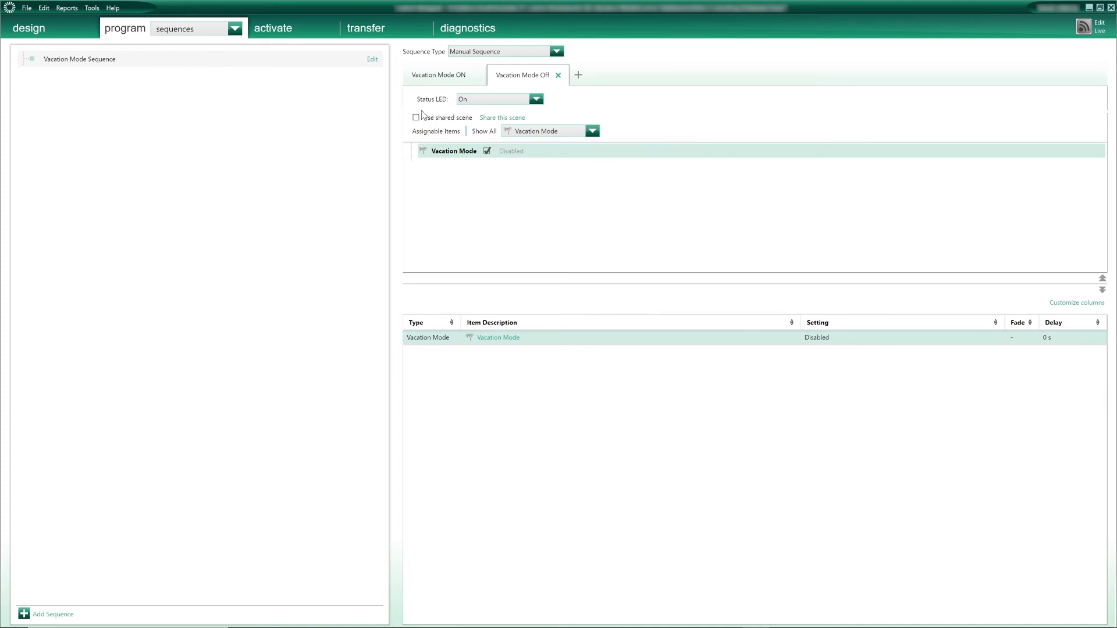
left_click(536, 100)
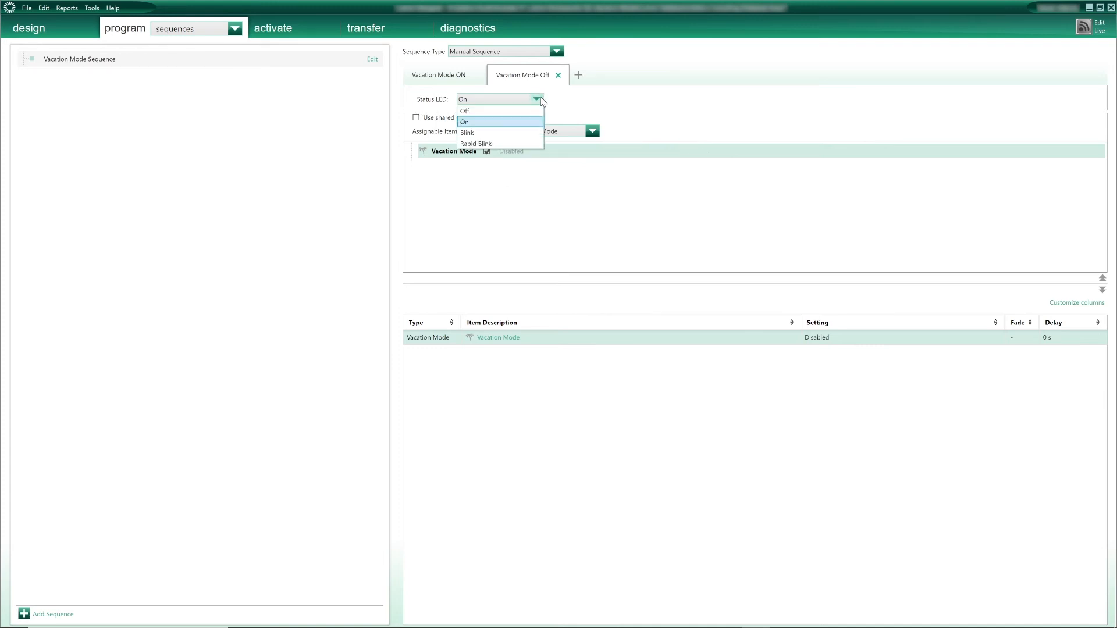
left_click(526, 109)
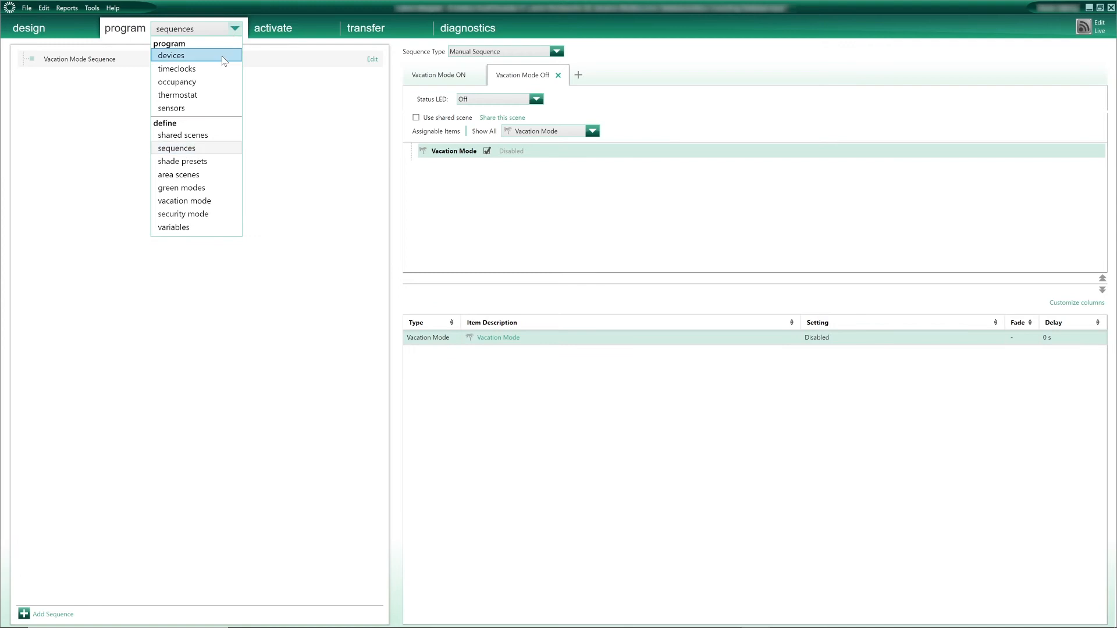
- Return to devices programming, clear all programming of the Vacation keypad button and change its button type to Single Action
left_click(222, 57)
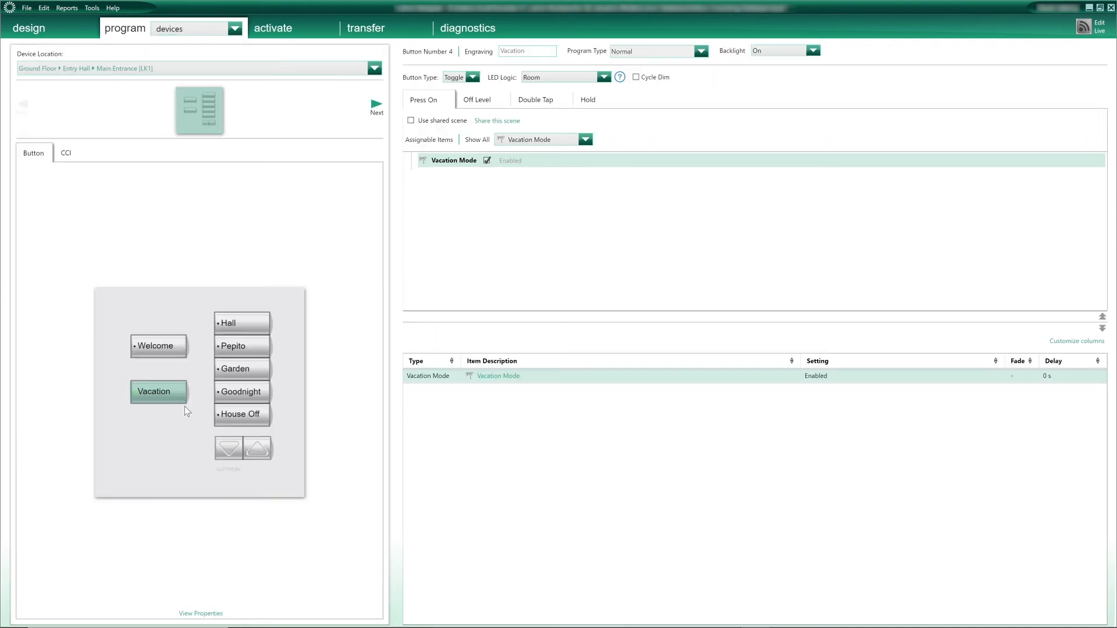
right_click(555, 386)
left_click(575, 401)
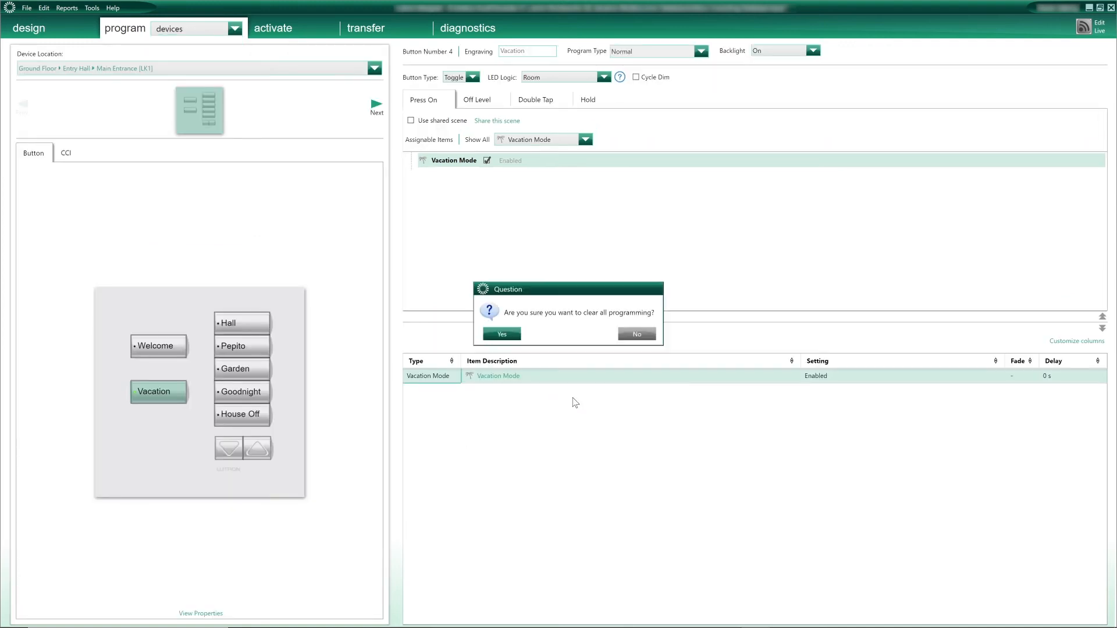
left_click(515, 341)
left_click(472, 78)
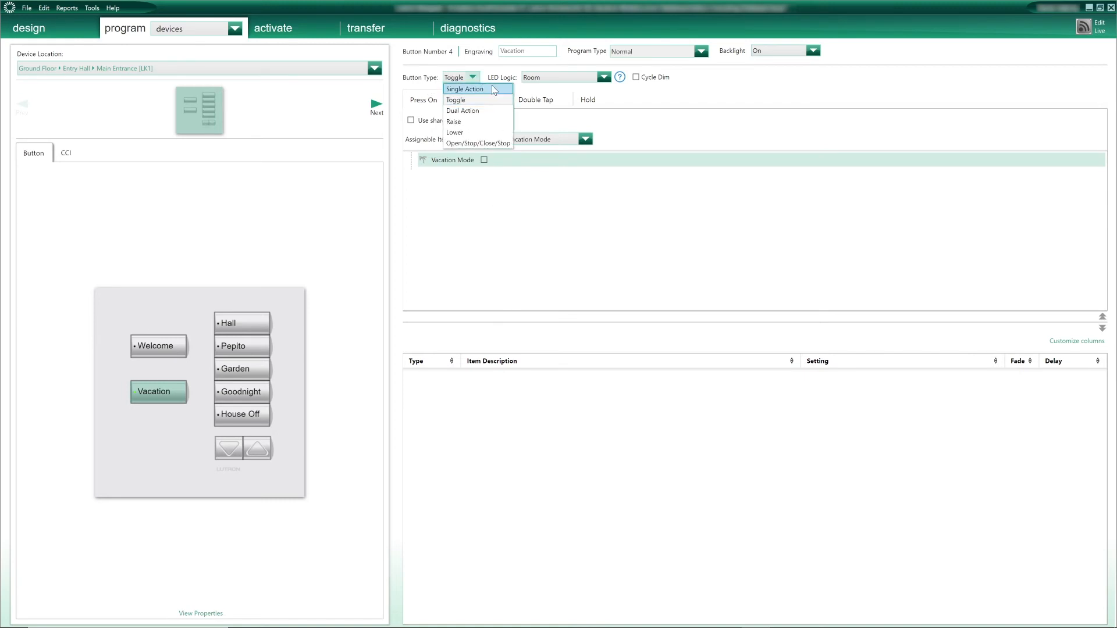
left_click(500, 90)
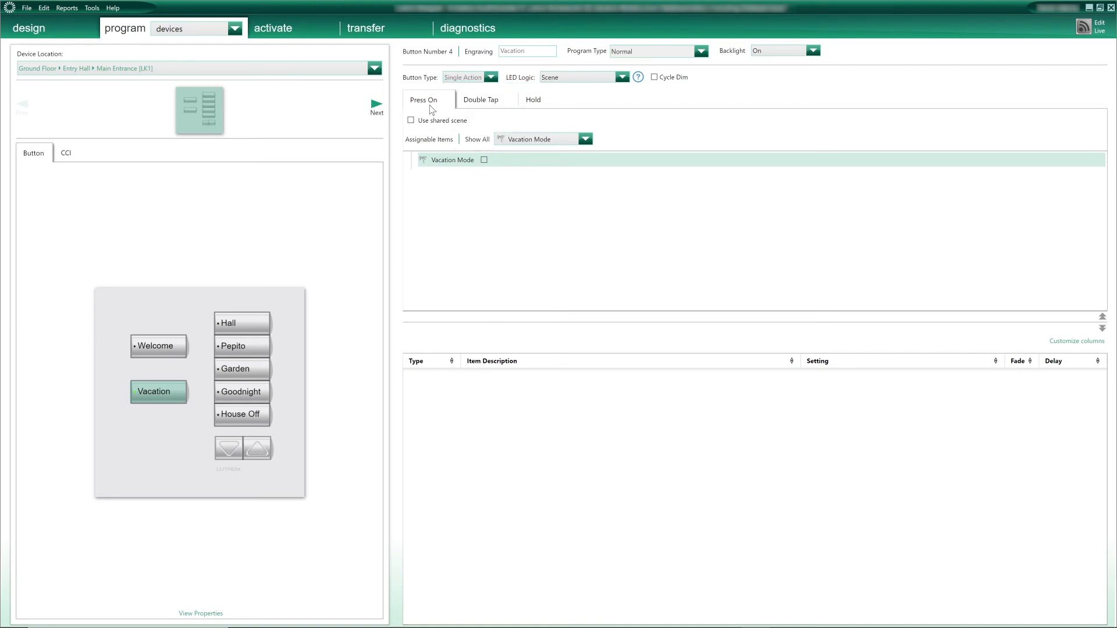
- Assign the Vacation Mode Sequence to the Vacation button as Sequence Start/Next, with LED Logic set to Defined by sequence
left_click(582, 138)
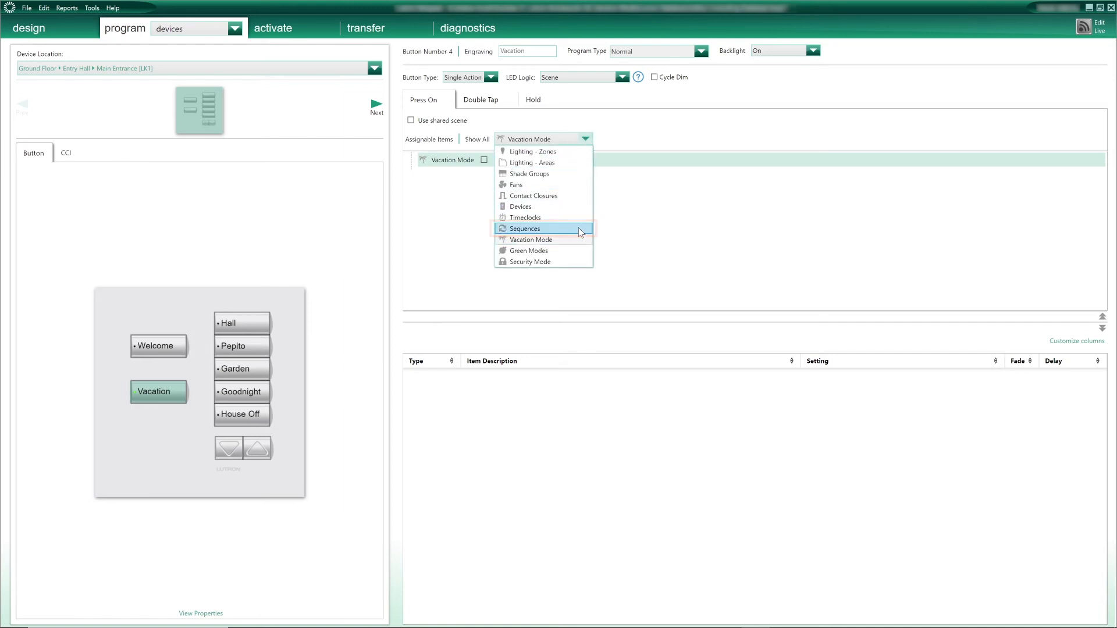
left_click(579, 229)
left_click(412, 171)
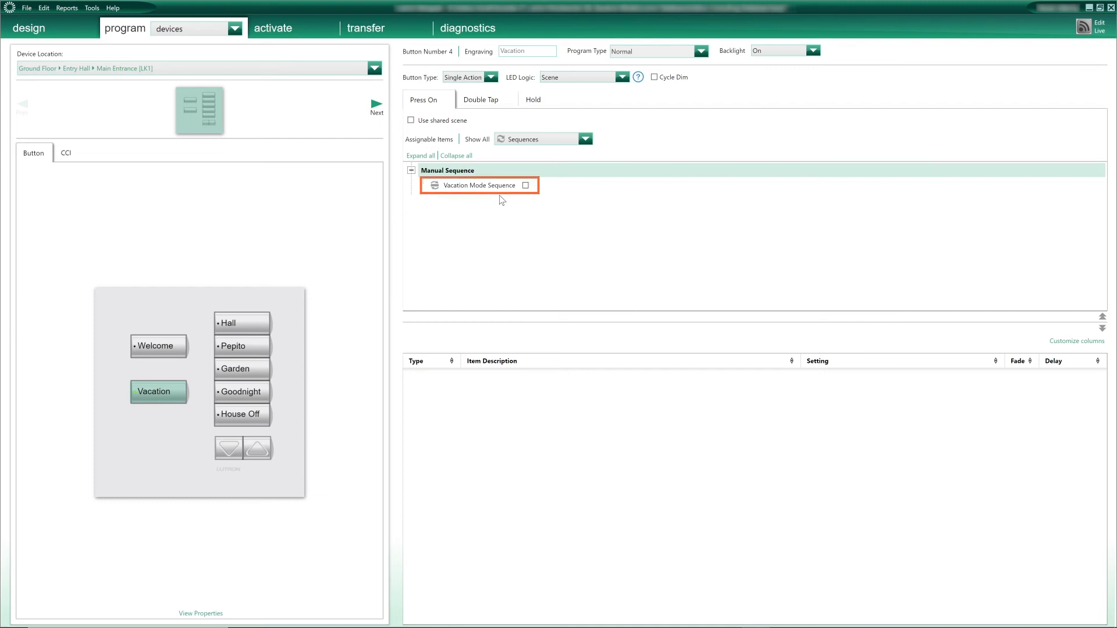
left_click(548, 187)
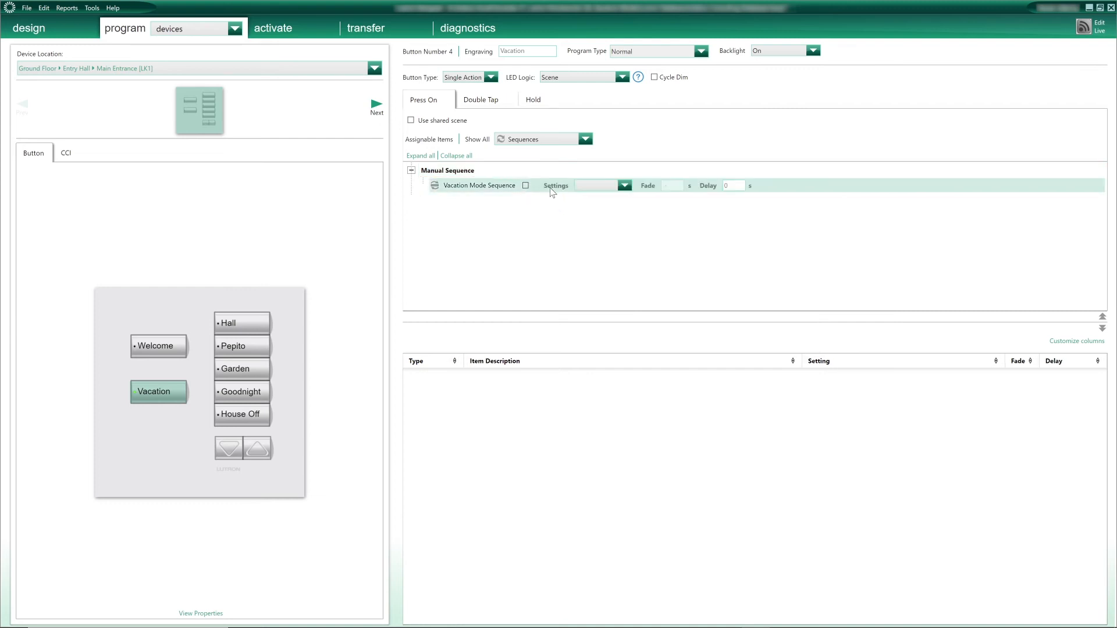
left_click(625, 186)
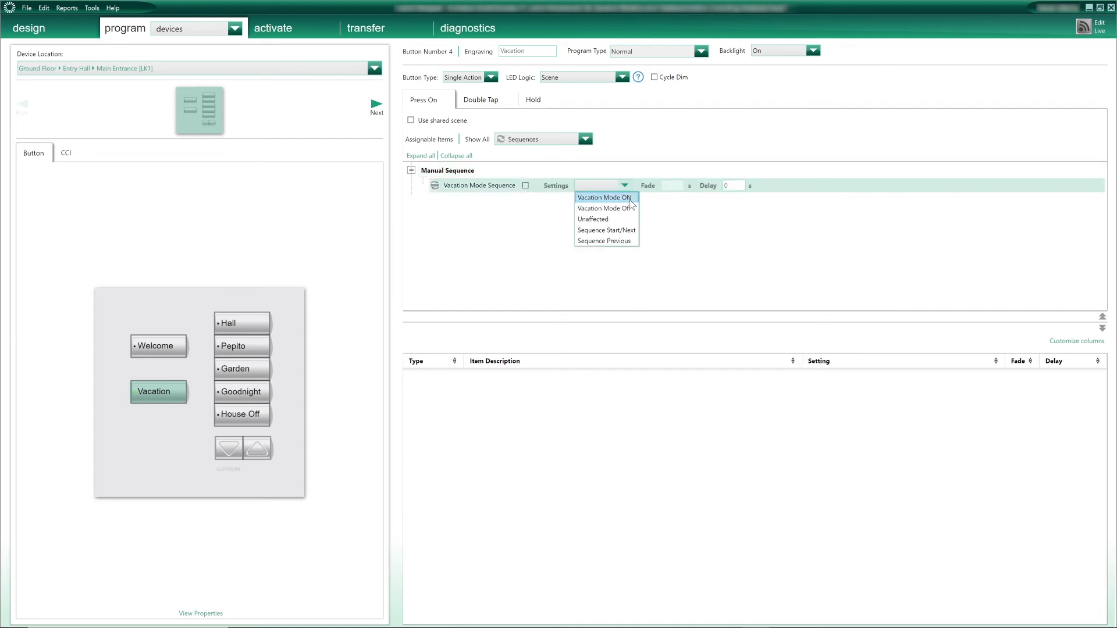
left_click(630, 231)
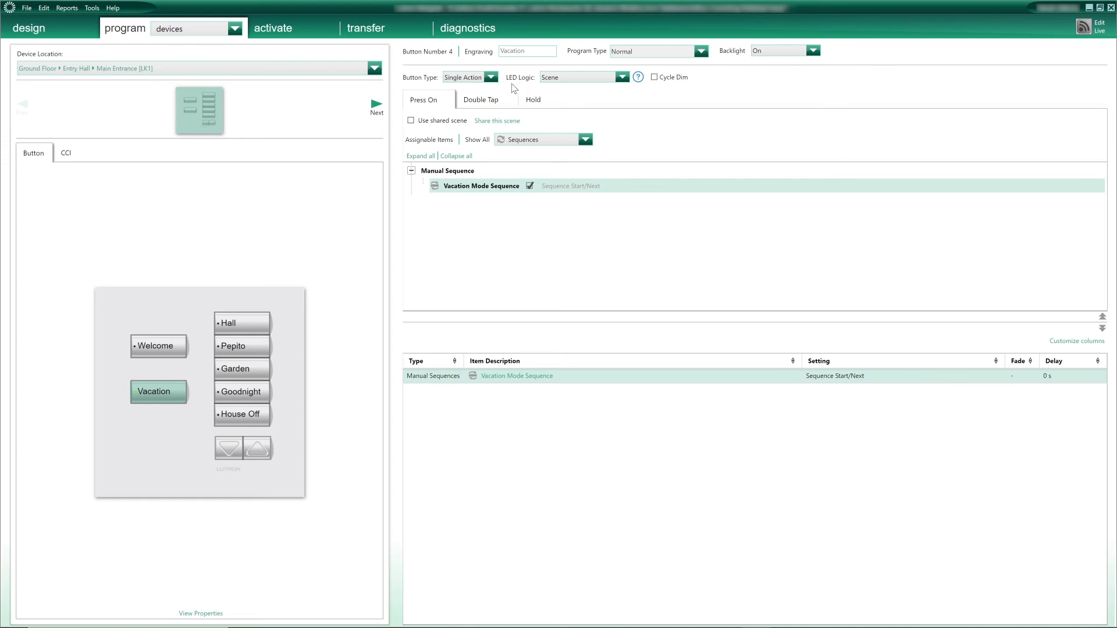
left_click(622, 77)
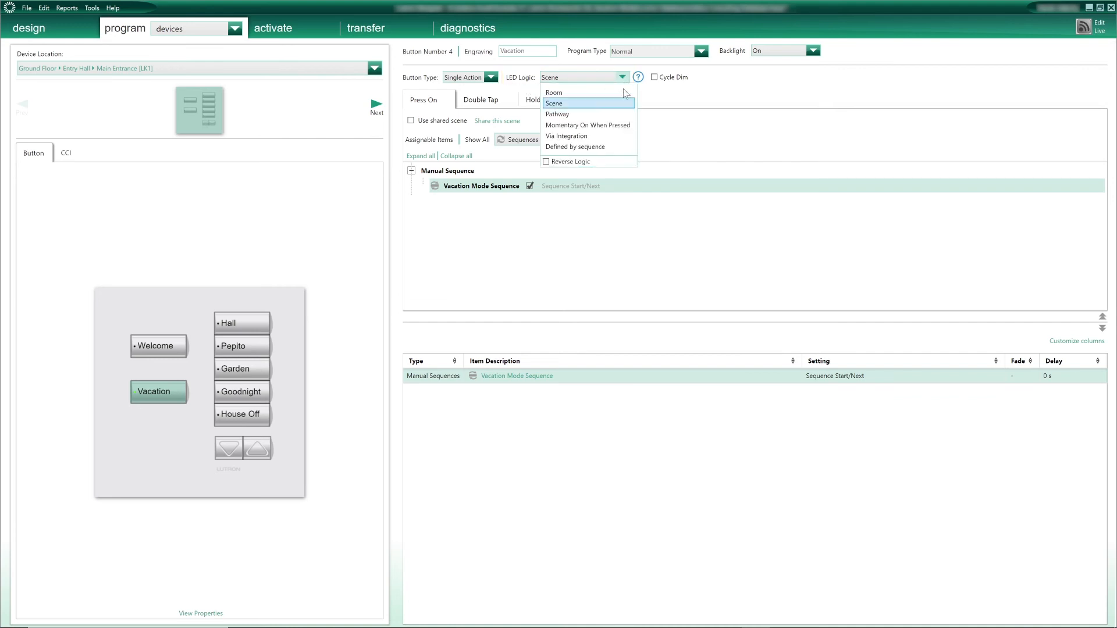
left_click(619, 147)
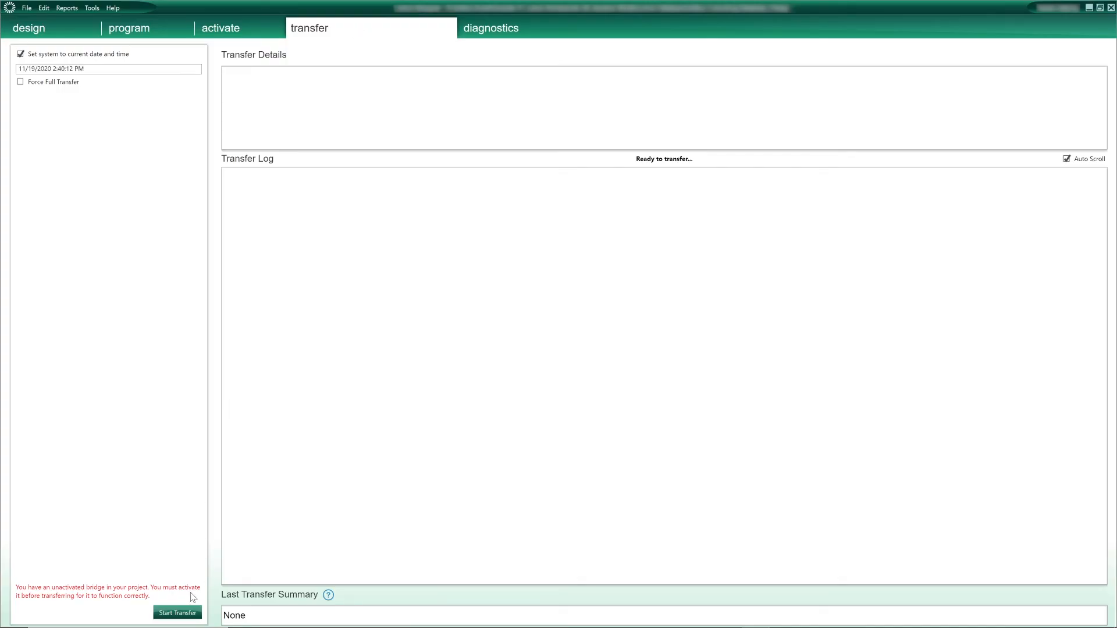
- Start transferring the project, with the system set to the current date and time
left_click(177, 613)
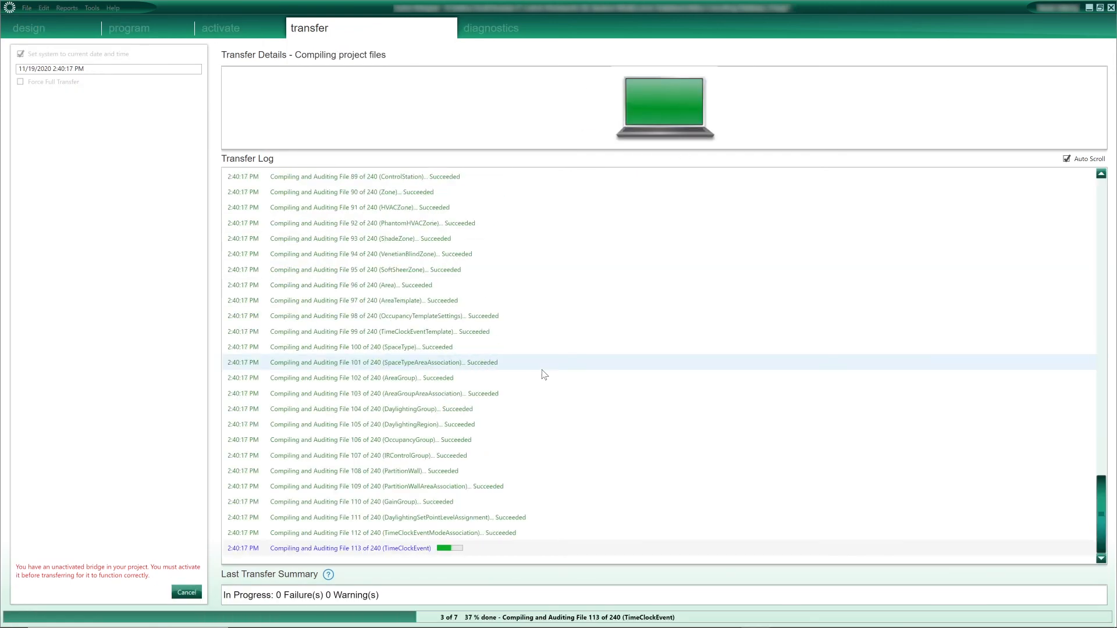